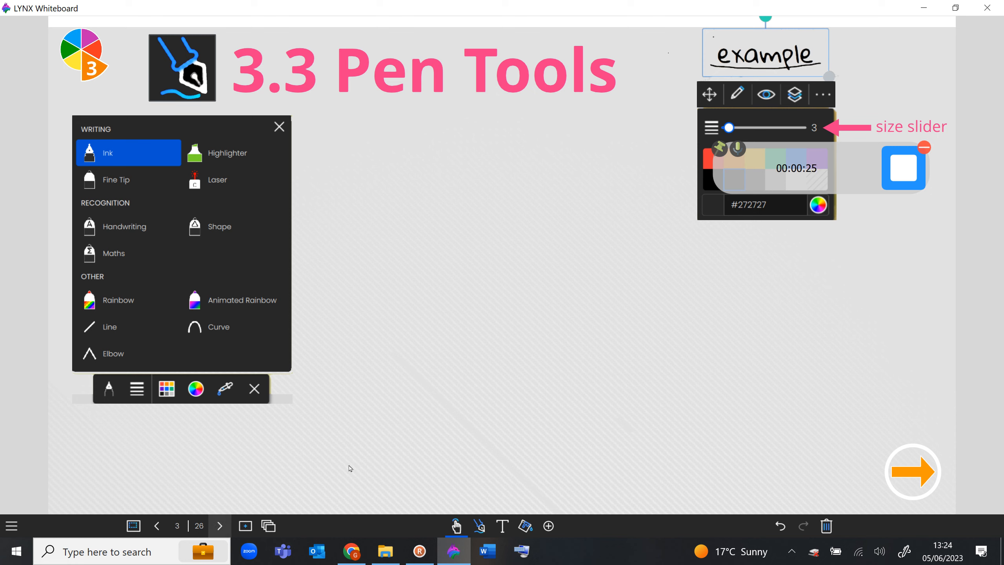
- Activate the first pen and set its thickness to the third of the five sizes
left_click(481, 533)
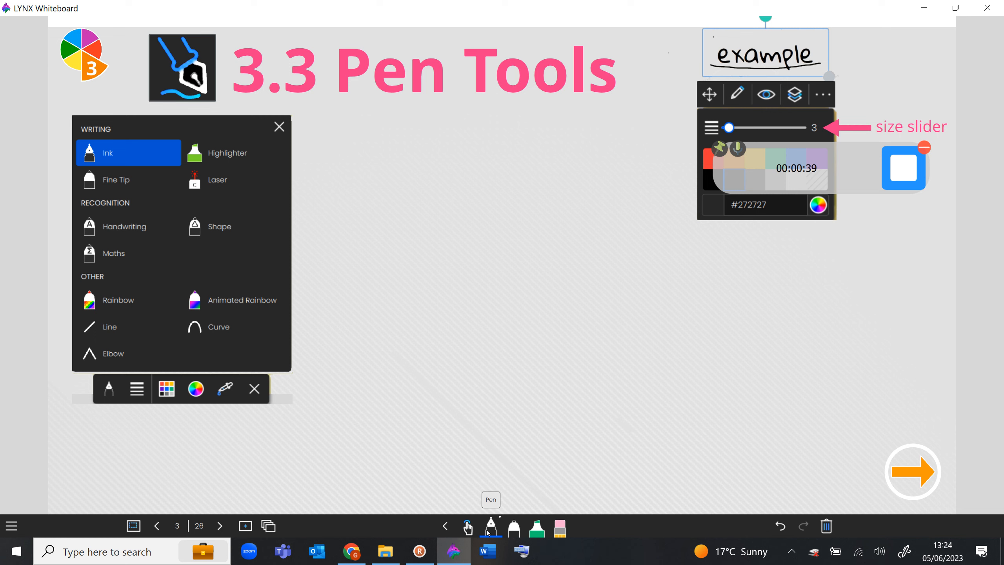
left_click(489, 530)
left_click(514, 530)
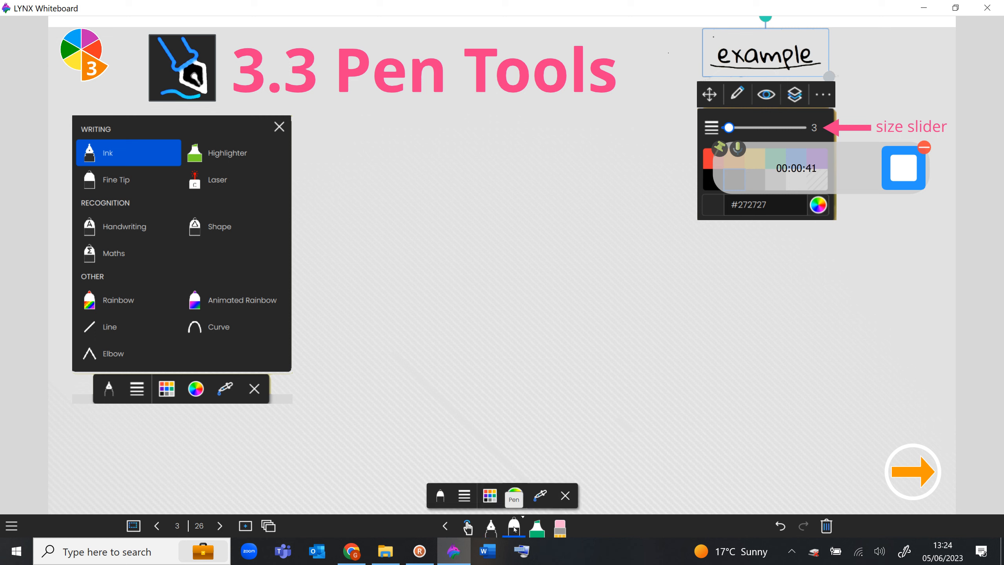
left_click(537, 530)
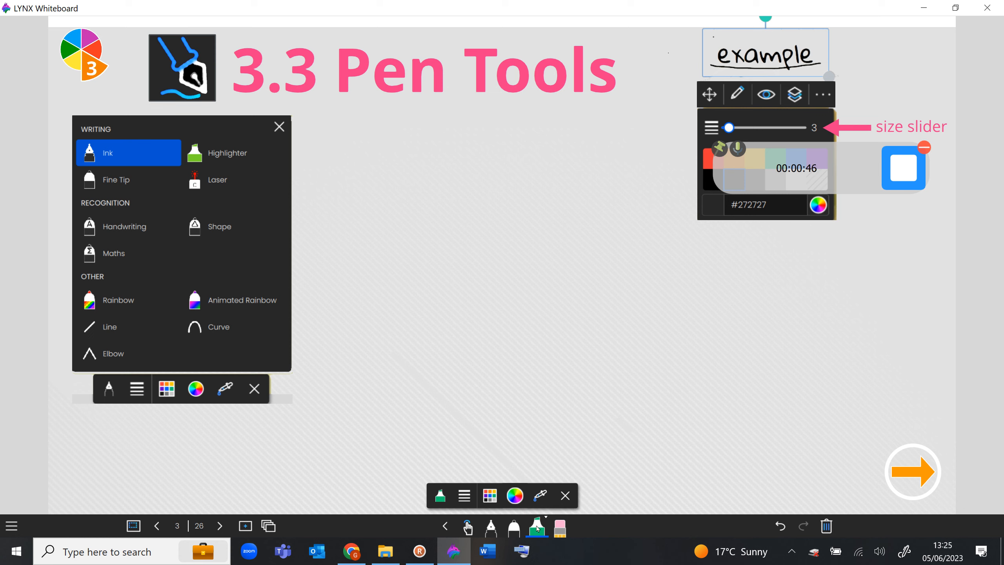
left_click(492, 531)
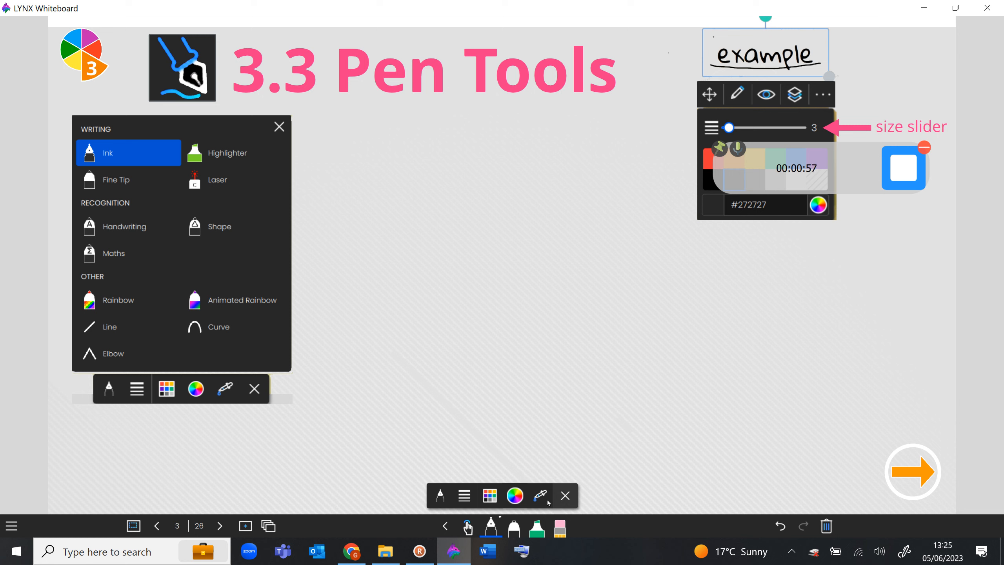
left_click(463, 496)
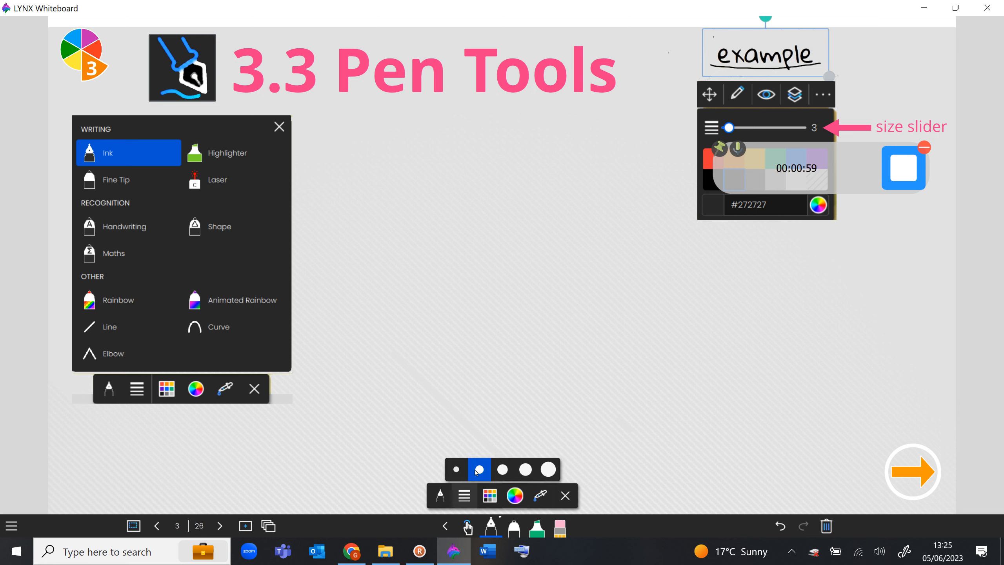
left_click(502, 469)
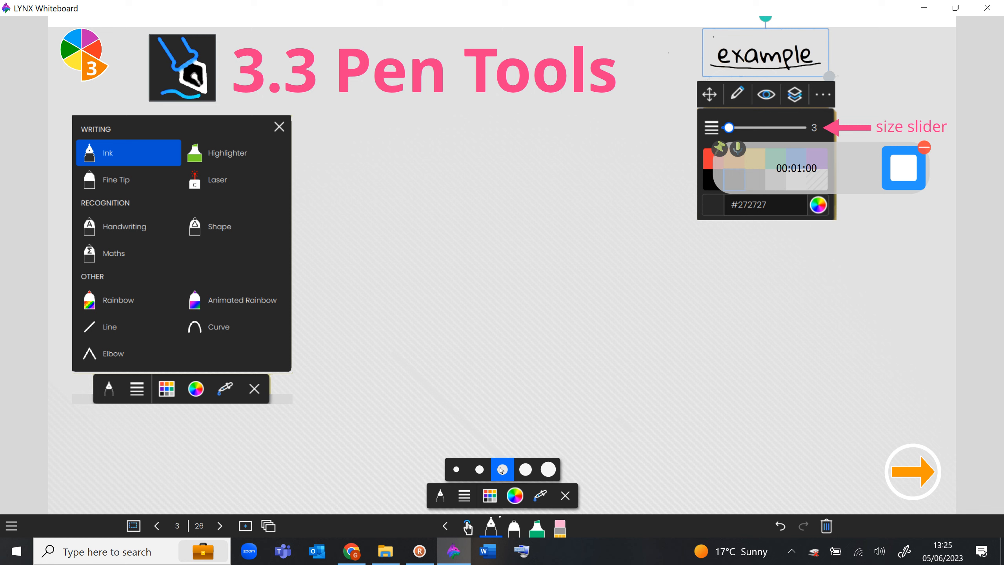
- Sample the pink of the "3.3 Pen Tools" title as the pen colour with the eyedropper
left_click(490, 499)
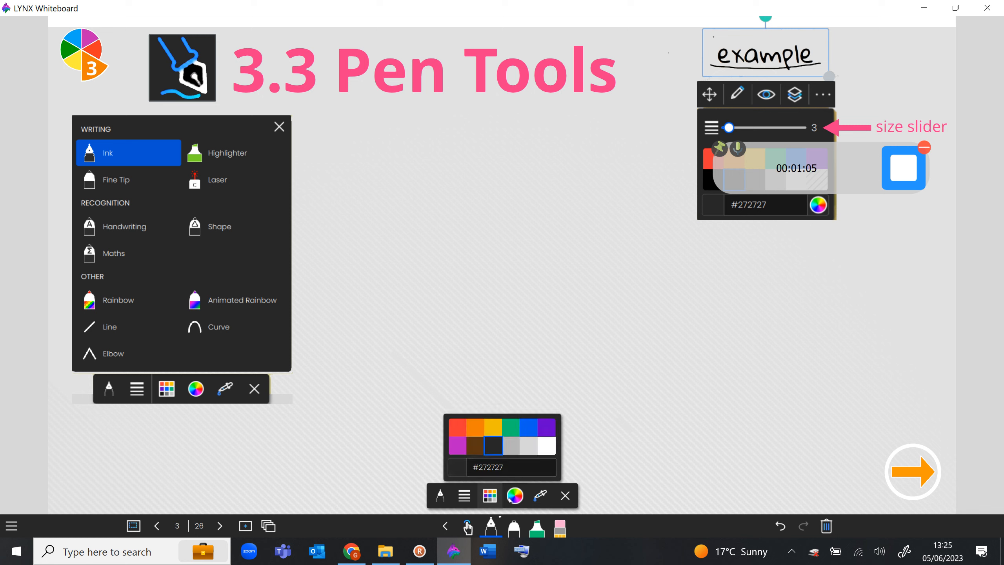
left_click(516, 499)
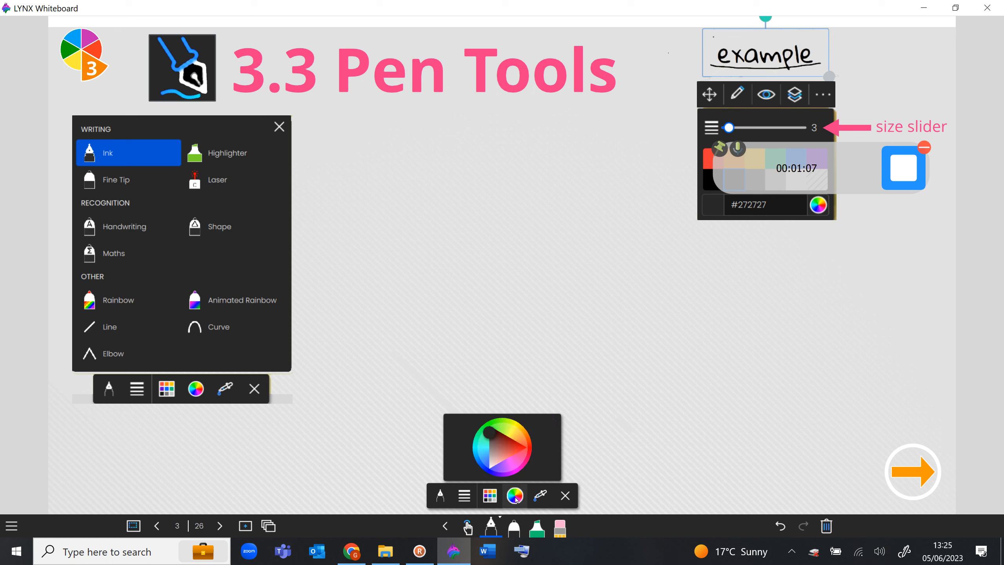
left_click(540, 496)
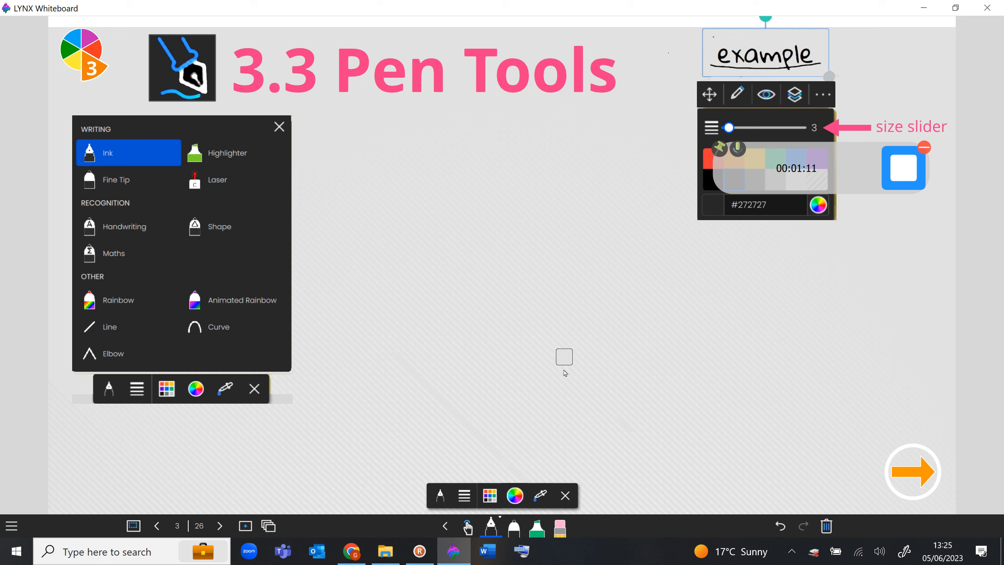
left_click(417, 84)
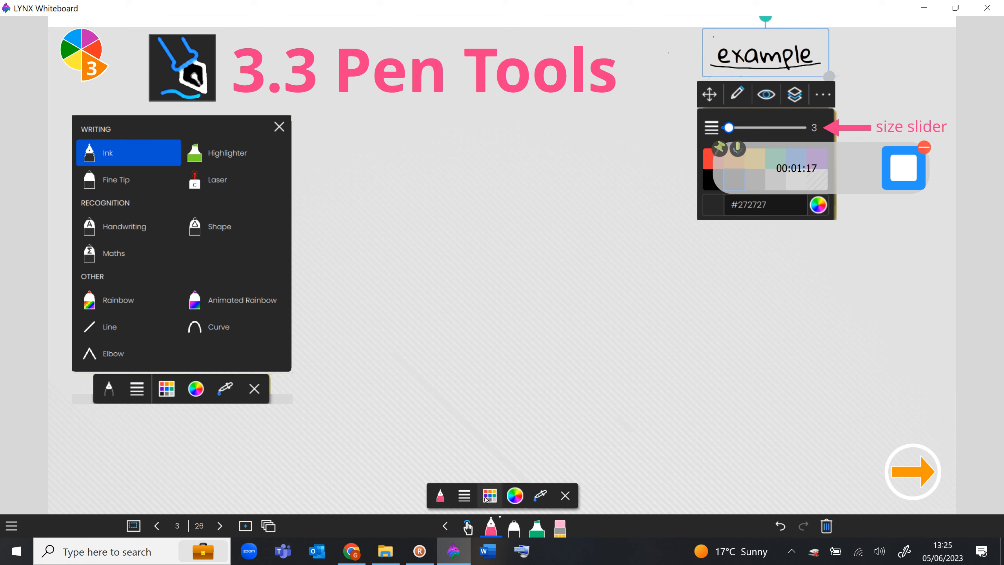
- Write "ink" with the Ink pen and "fine tip" with the Fine Tip pen below the title
left_click(440, 497)
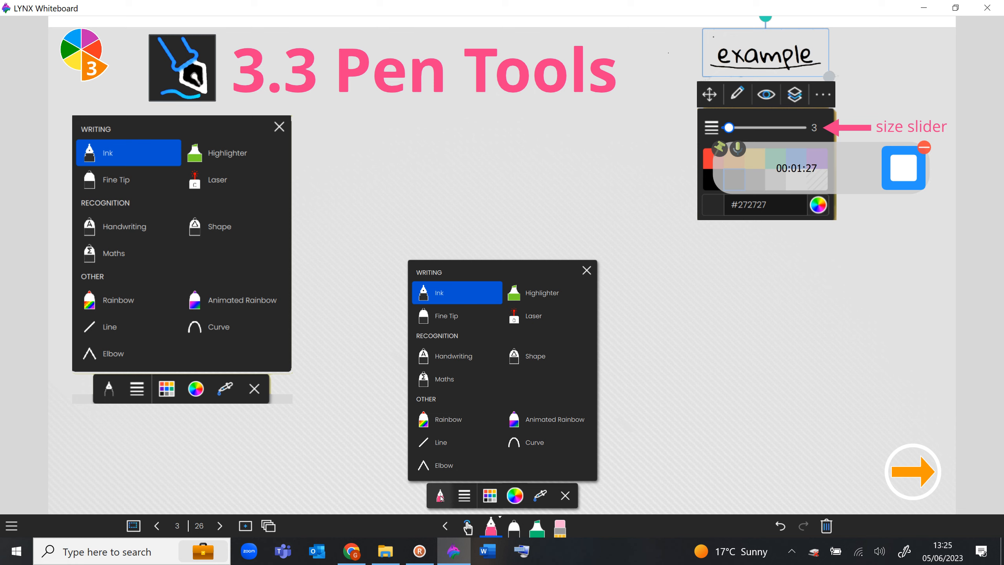
mouse_move(364, 162)
left_mouse_down()
mouse_move(384, 140)
mouse_move(409, 145)
mouse_move(415, 115)
mouse_move(409, 163)
mouse_move(421, 136)
mouse_move(430, 161)
left_mouse_up()
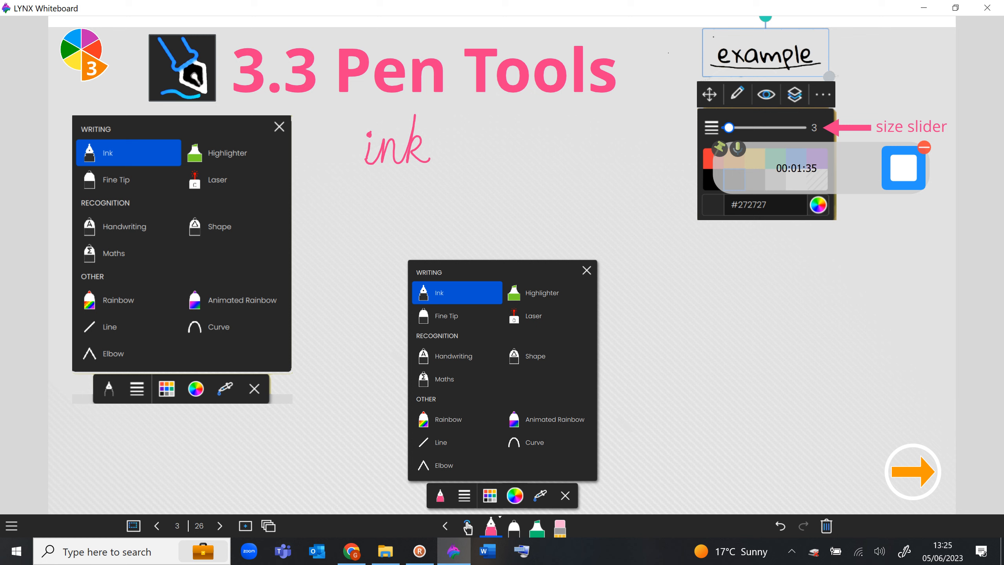
left_click(459, 320)
mouse_move(517, 121)
left_mouse_down()
mouse_move(482, 168)
mouse_move(485, 144)
mouse_move(511, 146)
mouse_move(511, 166)
mouse_move(550, 151)
mouse_move(561, 169)
left_mouse_up()
mouse_move(588, 126)
left_mouse_down()
mouse_move(594, 157)
mouse_move(616, 163)
mouse_move(613, 175)
mouse_move(617, 163)
mouse_move(598, 142)
left_mouse_up()
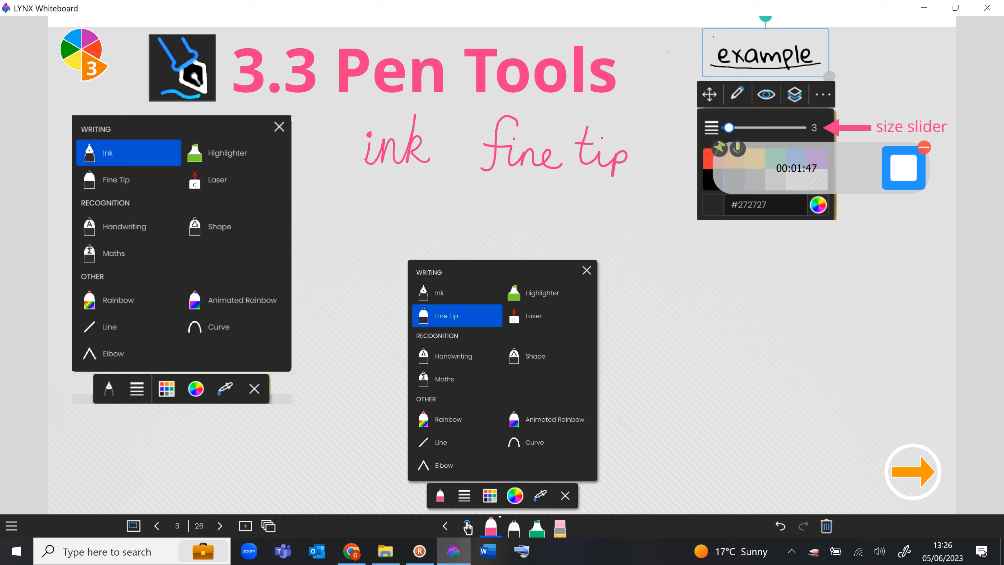
- Highlight across the words "ink" and "fine tip", and make a temporary Laser stroke on the empty page area
left_click(536, 294)
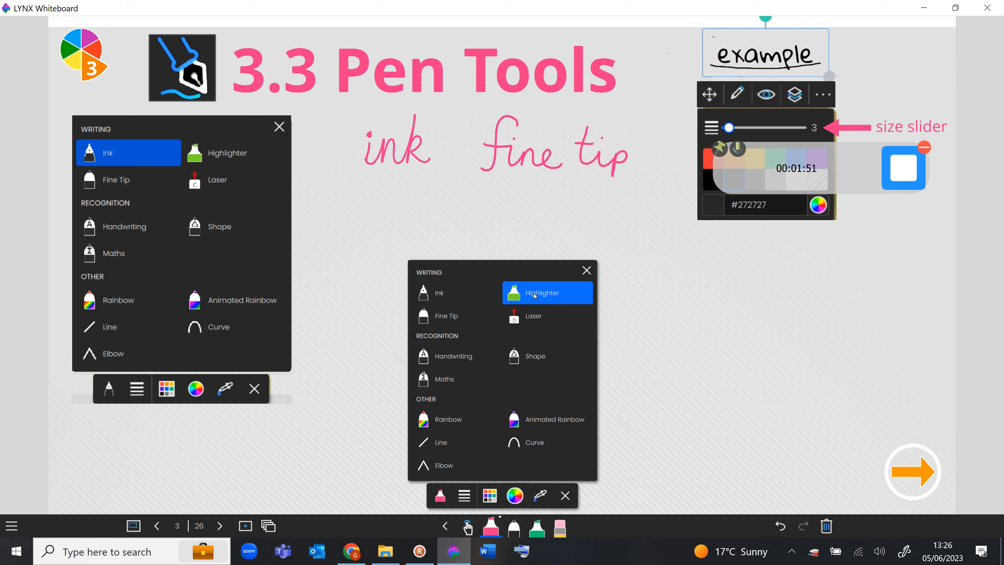
mouse_move(303, 149)
left_mouse_down()
mouse_move(374, 132)
mouse_move(555, 159)
mouse_move(687, 145)
left_mouse_up()
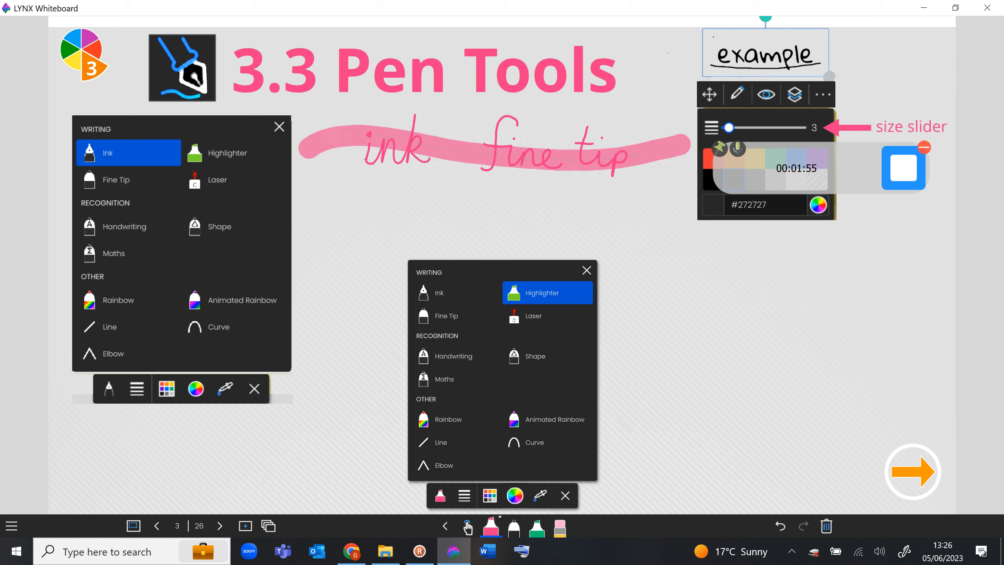
left_click(528, 325)
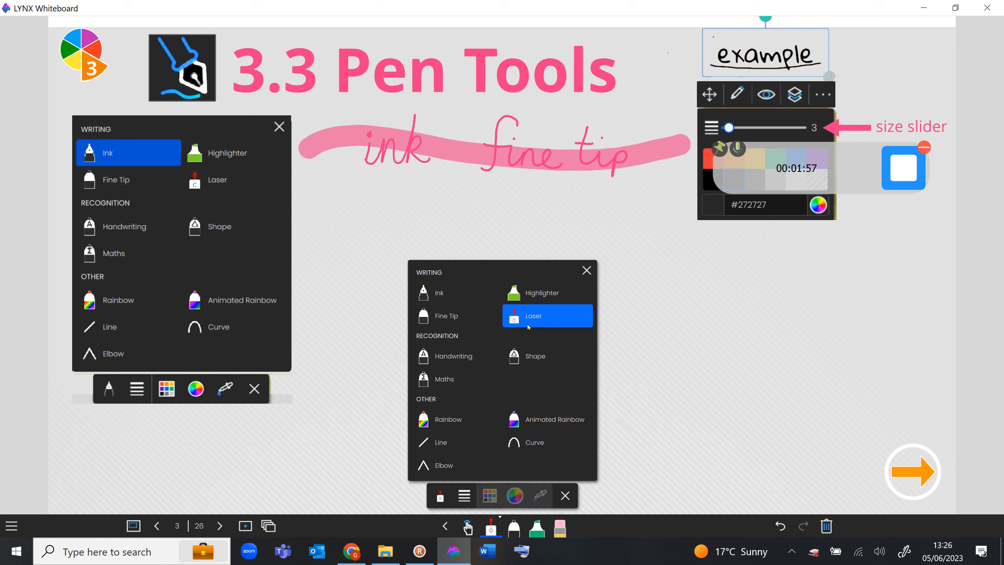
mouse_move(725, 240)
left_mouse_down()
mouse_move(841, 235)
mouse_move(754, 352)
mouse_move(781, 232)
mouse_move(747, 355)
mouse_move(801, 270)
mouse_move(748, 310)
mouse_move(779, 296)
mouse_move(761, 315)
left_mouse_up()
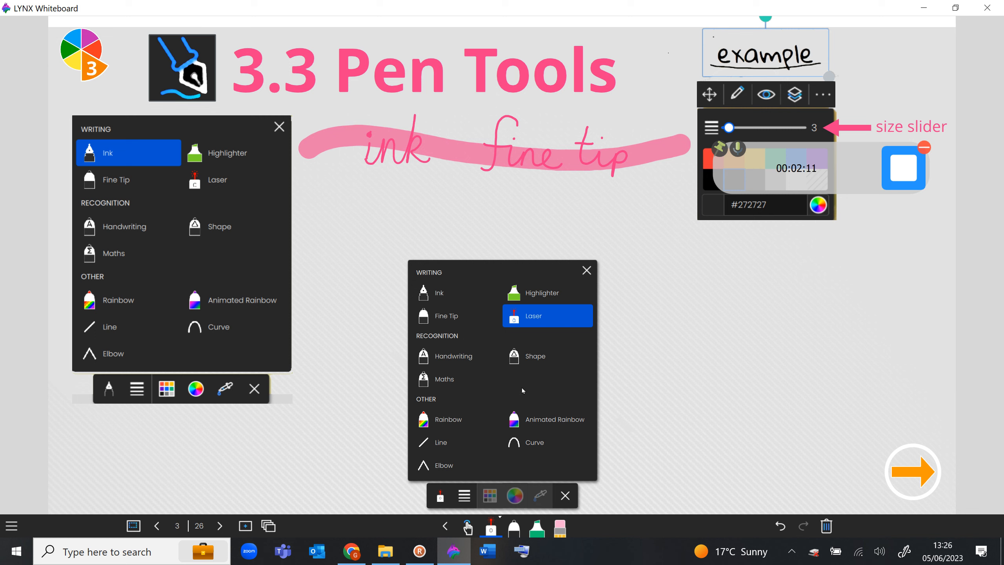
- Write the word "handwriting" as recognised text with the Handwriting pen, below the size slider picture
left_click(441, 357)
mouse_move(629, 297)
left_mouse_down()
mouse_move(650, 260)
mouse_move(647, 297)
mouse_move(656, 278)
mouse_move(666, 298)
mouse_move(683, 281)
mouse_move(689, 298)
mouse_move(702, 282)
mouse_move(719, 282)
mouse_move(716, 299)
mouse_move(724, 251)
mouse_move(728, 298)
mouse_move(748, 283)
mouse_move(758, 297)
mouse_move(793, 267)
mouse_move(789, 299)
mouse_move(805, 283)
mouse_move(825, 287)
mouse_move(827, 300)
mouse_move(847, 285)
mouse_move(821, 325)
left_mouse_up()
left_click_drag(777, 270, 789, 269)
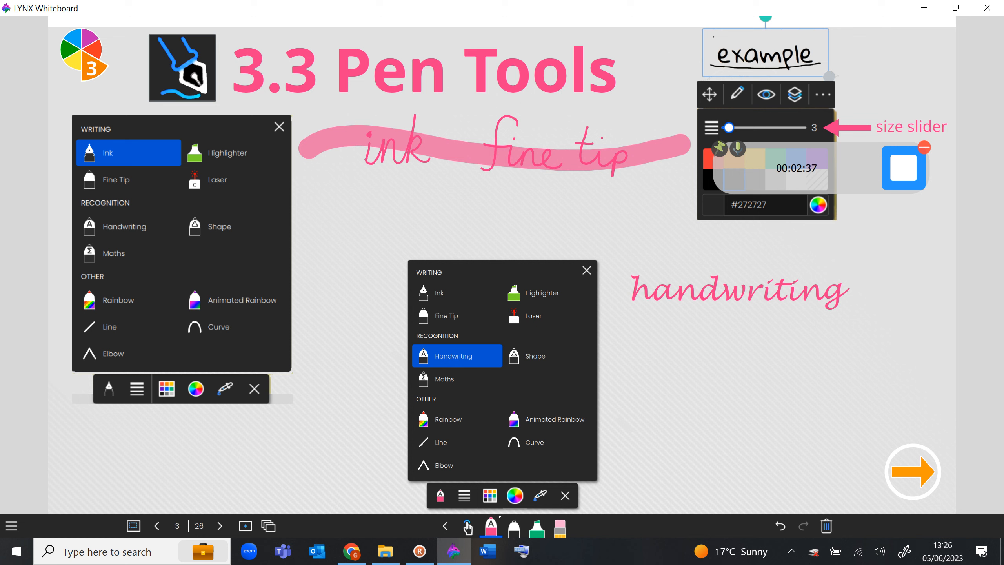
- Edit the "handwriting" text by deleting its last three letters and retyping "ing"
left_click(468, 528)
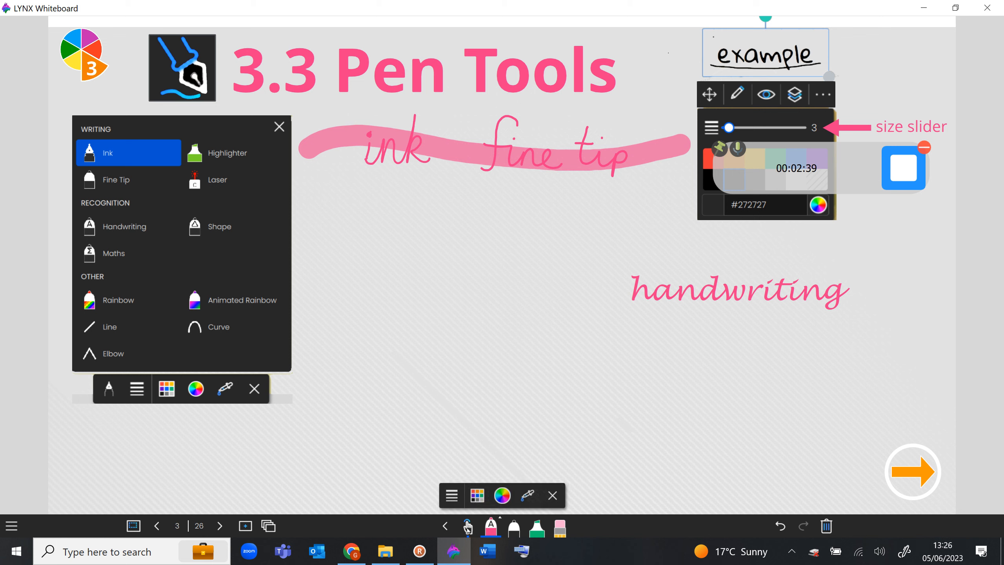
left_click(804, 293)
left_click(838, 289)
key("BackSpace")
key("BackSpace")
key("BackSpace")
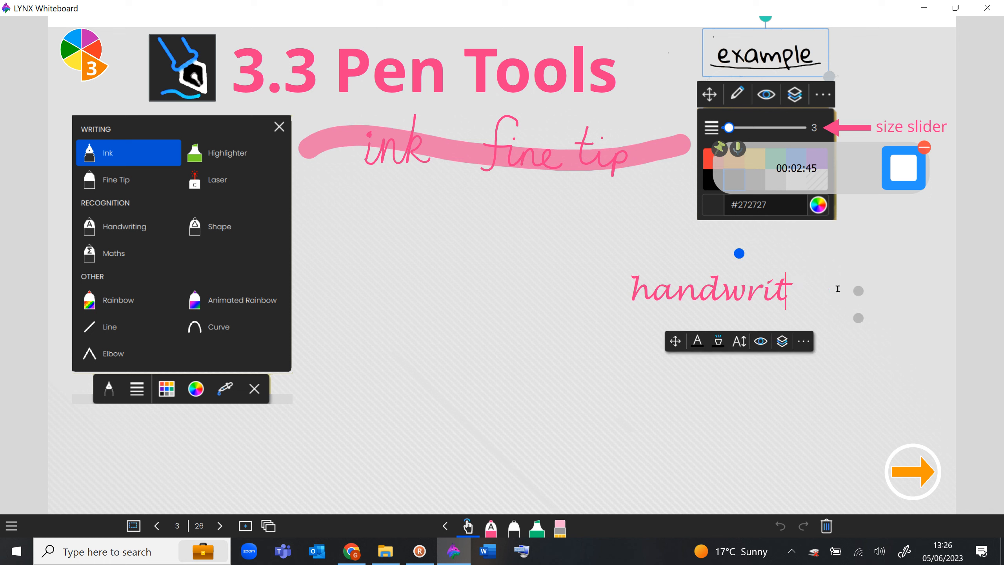
type("ing")
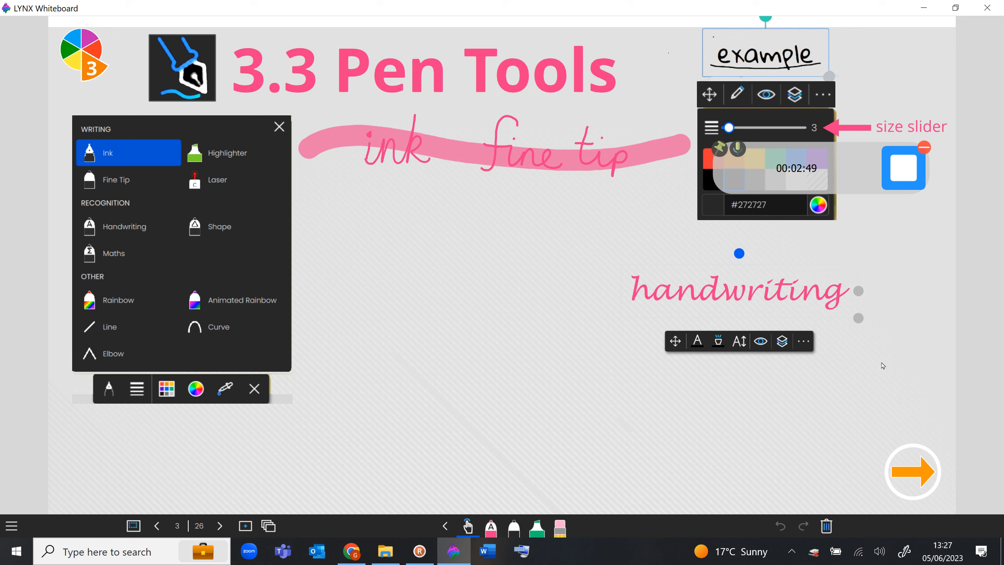
left_click(889, 379)
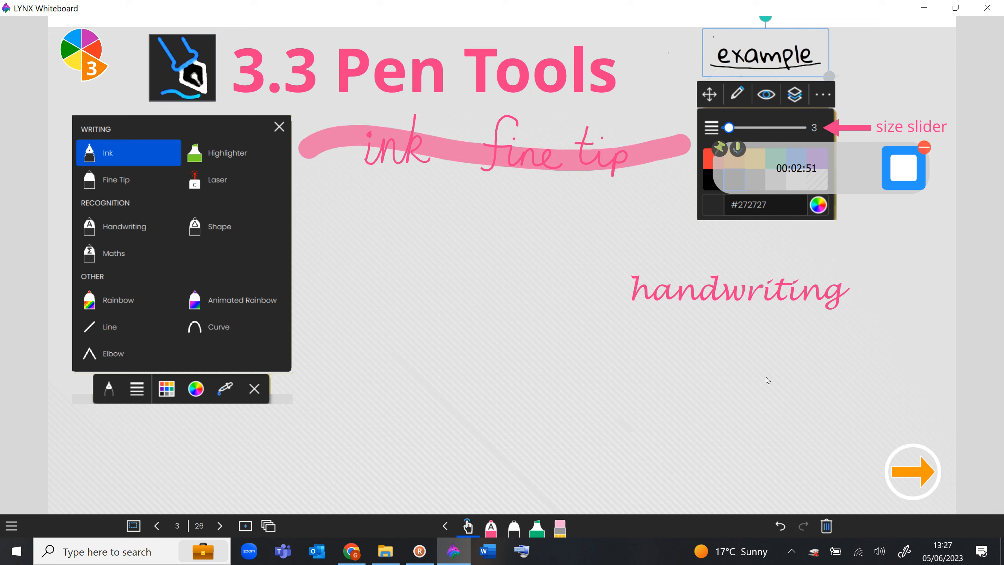
- Draw a circle and a square beneath the word "handwriting" with the Shape recognition pen
left_click(490, 533)
left_click(490, 533)
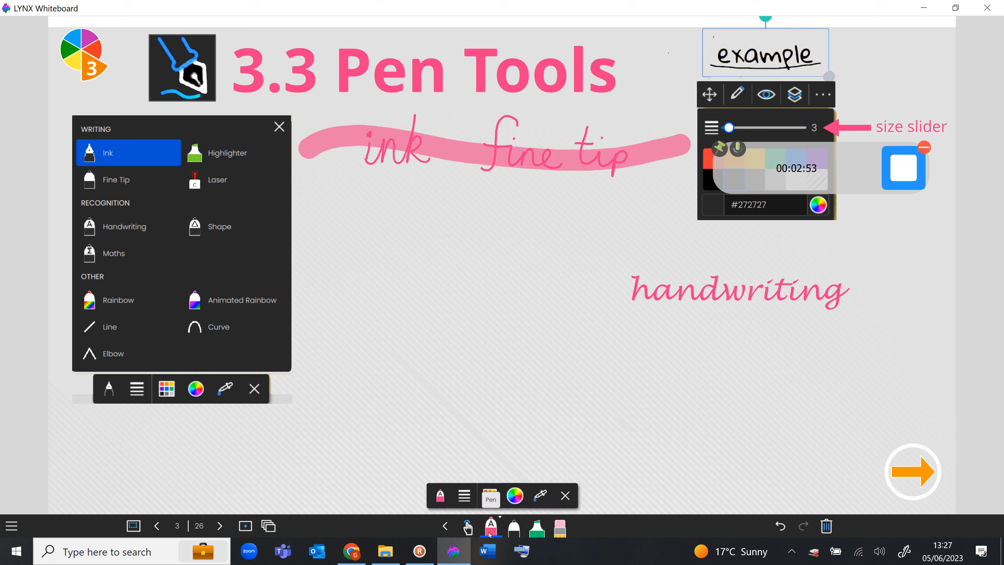
left_click(437, 493)
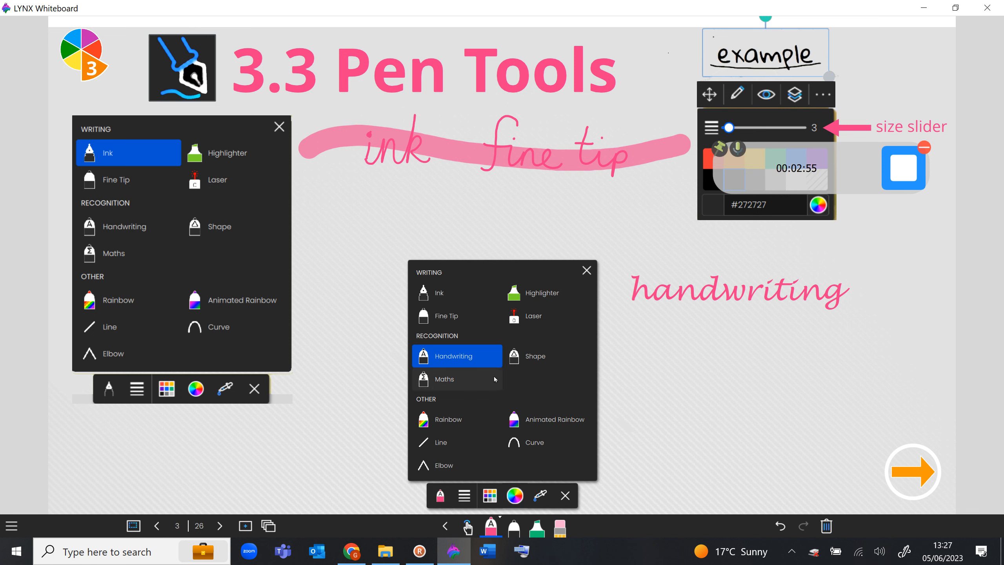
left_click(527, 359)
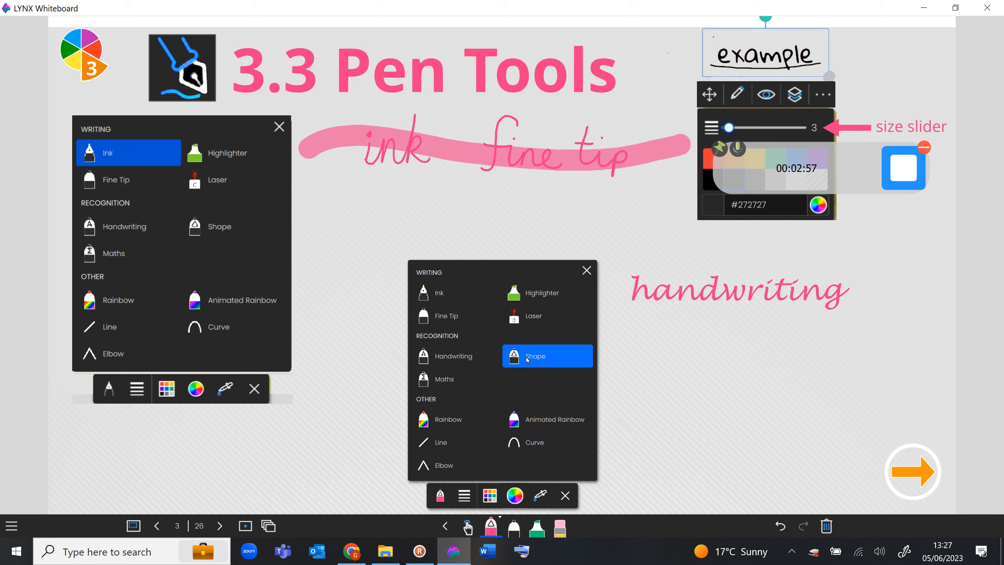
mouse_move(843, 338)
left_mouse_down()
mouse_move(862, 353)
mouse_move(808, 420)
mouse_move(799, 335)
mouse_move(846, 340)
left_mouse_up()
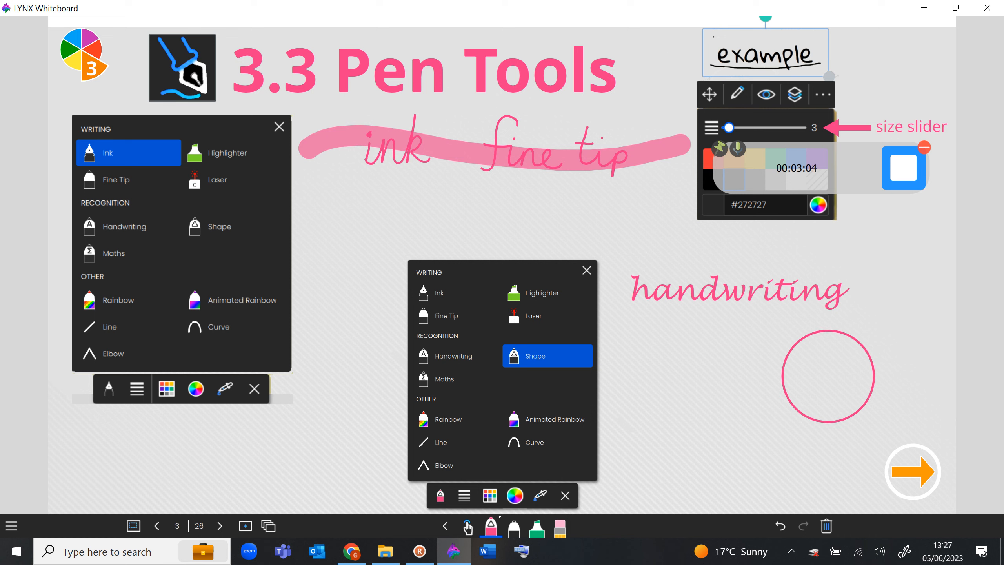
mouse_move(641, 345)
left_mouse_down()
mouse_move(638, 402)
mouse_move(708, 396)
mouse_move(712, 344)
mouse_move(641, 343)
left_mouse_up()
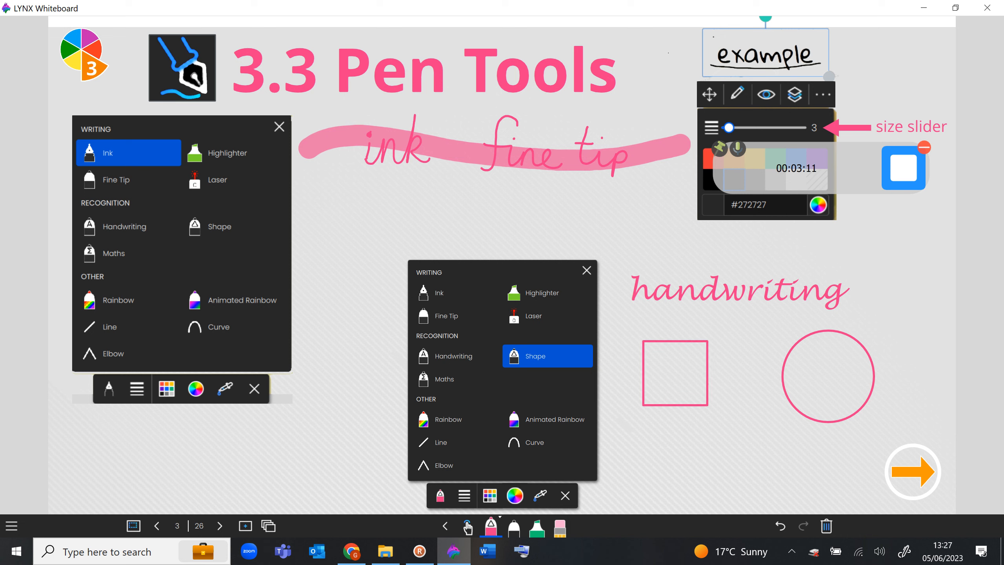
- Write the sum "4 × 5 =" below the highlighted words with the Maths recognition pen
left_click(443, 379)
left_click(491, 529)
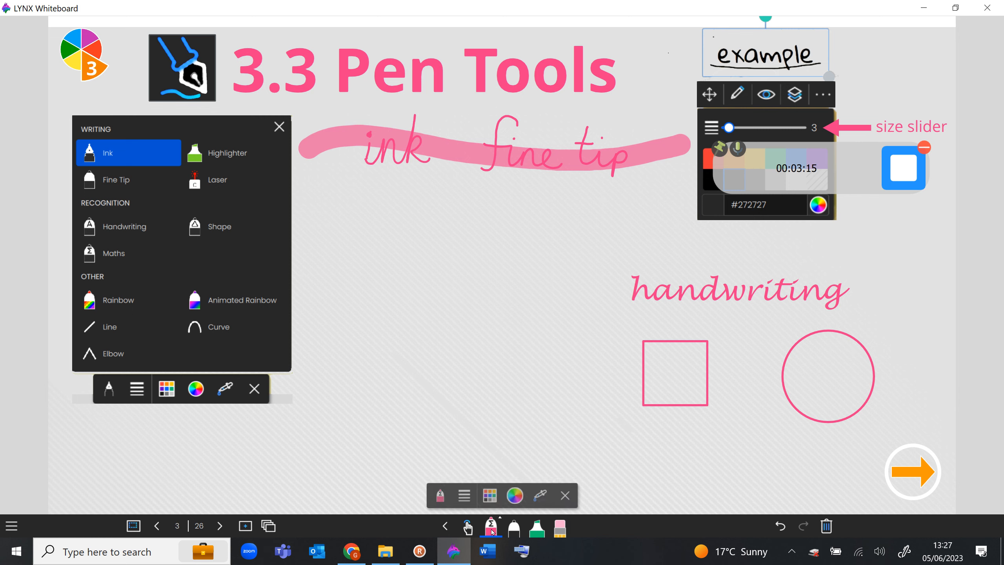
mouse_move(403, 210)
left_mouse_down()
mouse_move(433, 245)
mouse_move(414, 262)
left_mouse_up()
mouse_move(448, 223)
left_mouse_down()
mouse_move(470, 258)
mouse_move(466, 230)
mouse_move(449, 258)
left_mouse_up()
mouse_move(512, 214)
left_mouse_down()
mouse_move(487, 229)
mouse_move(512, 239)
mouse_move(492, 255)
mouse_move(552, 244)
left_mouse_up()
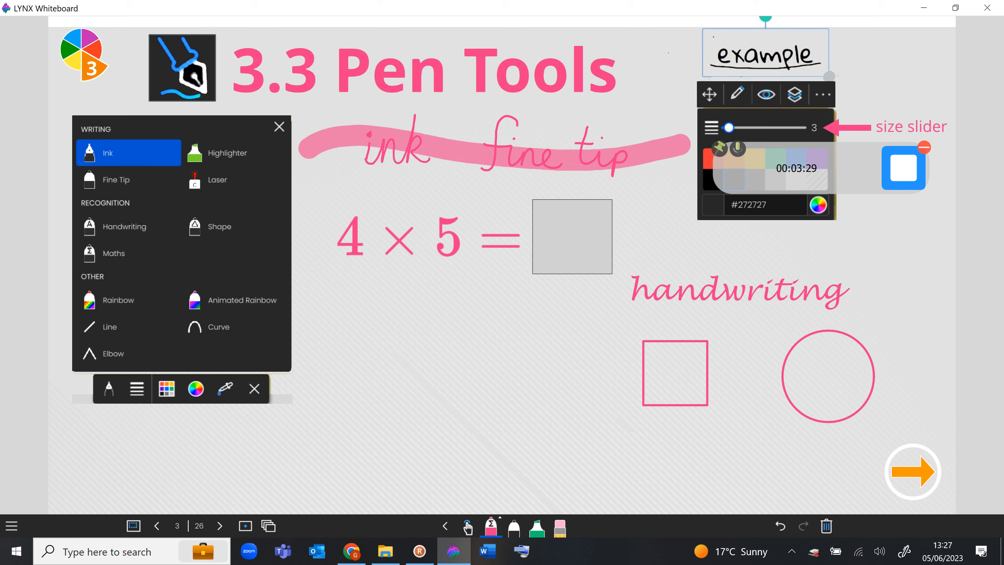
- Reveal and cover the answer of the 4 × 5 sum twice, leaving it covered
left_click(467, 527)
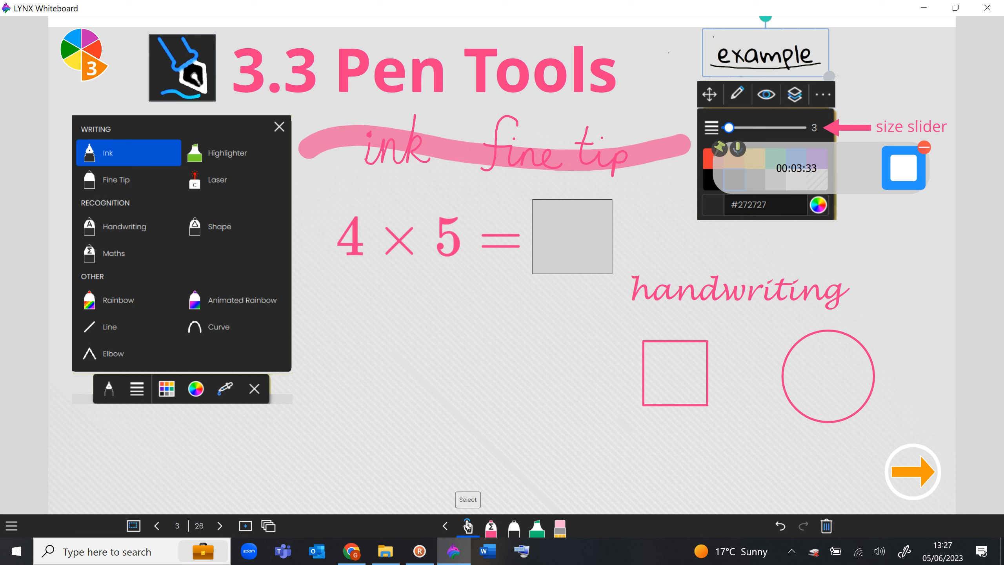
left_click(572, 265)
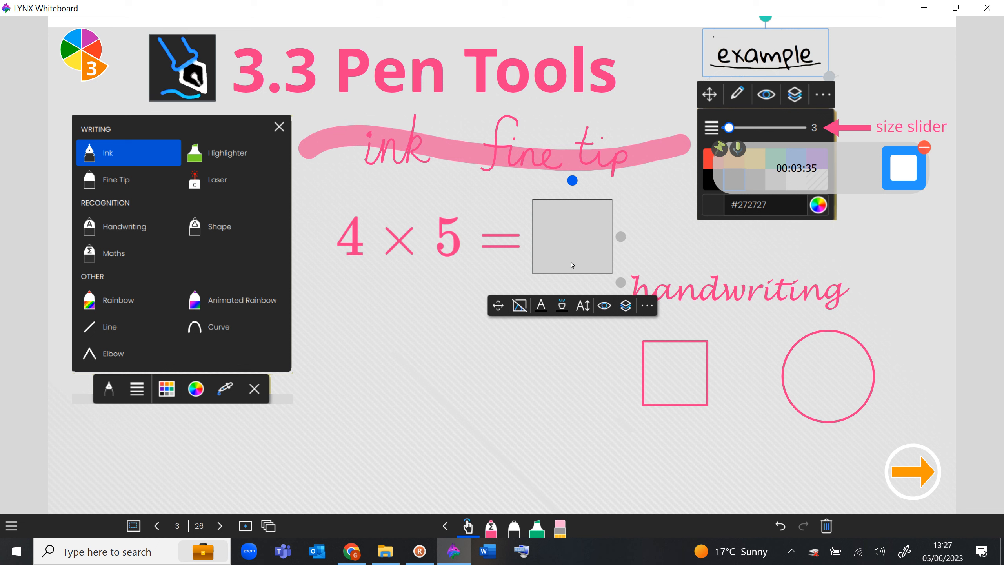
left_click(518, 307)
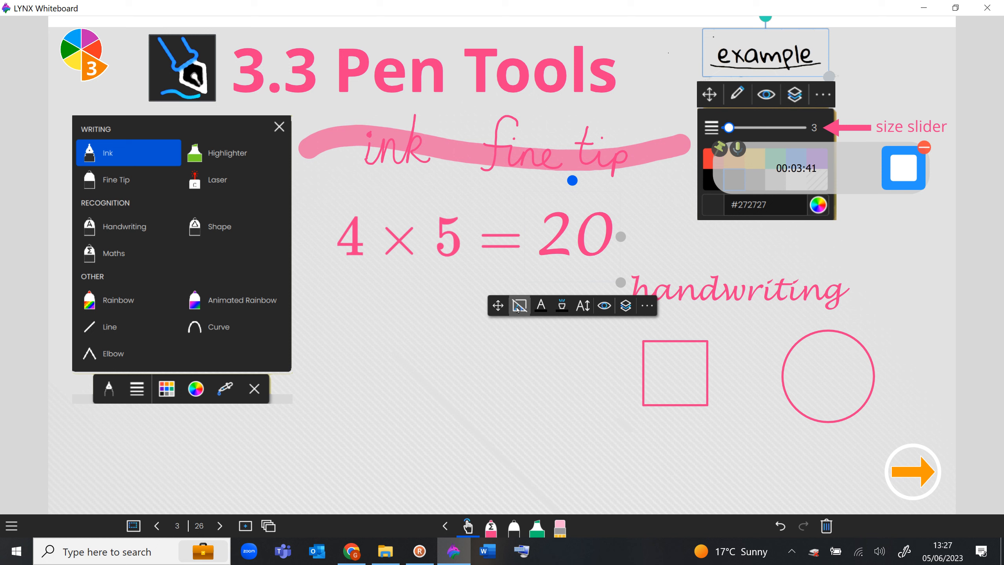
left_click(518, 307)
left_click(517, 309)
left_click(519, 306)
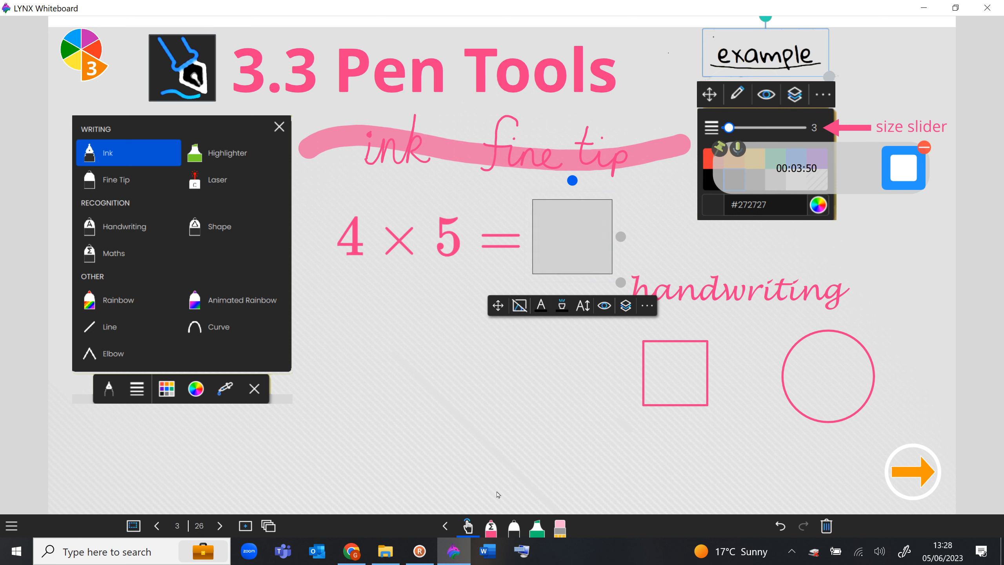
- Write "rainbow" twice beneath the 4 × 5 sum with the Rainbow pen, first in separate letters, then as one joined stroke
left_click(490, 532)
left_click(490, 532)
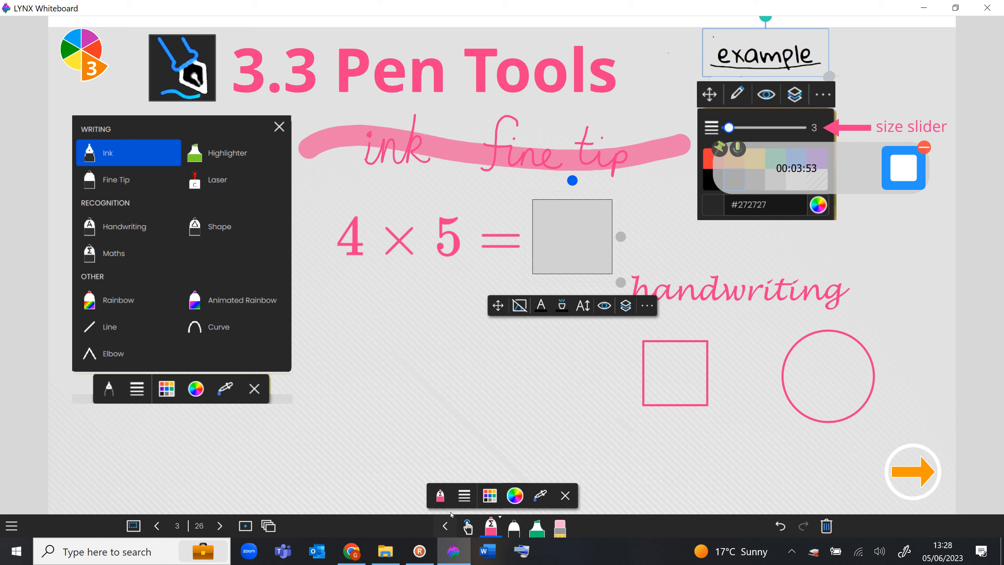
left_click(440, 496)
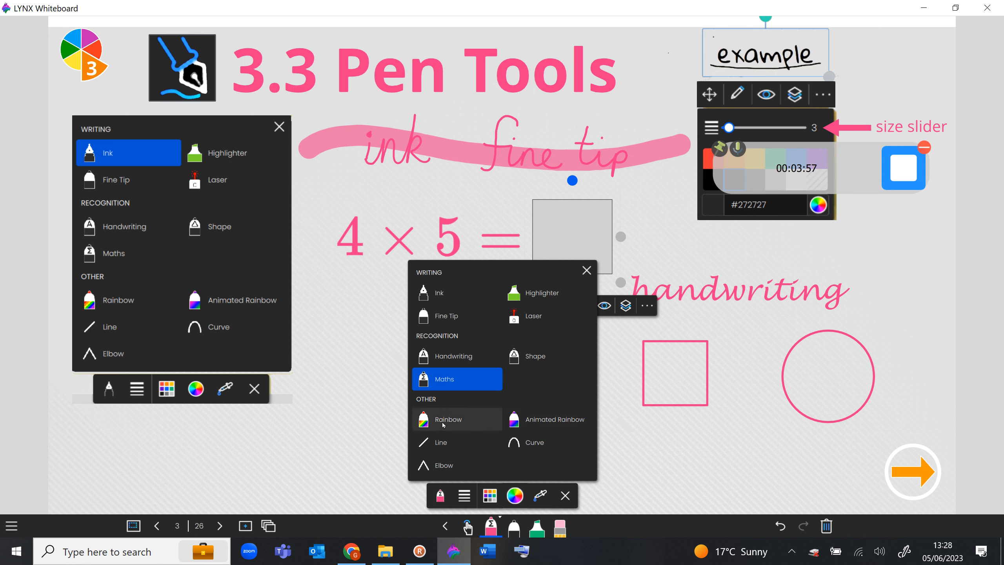
left_click(438, 417)
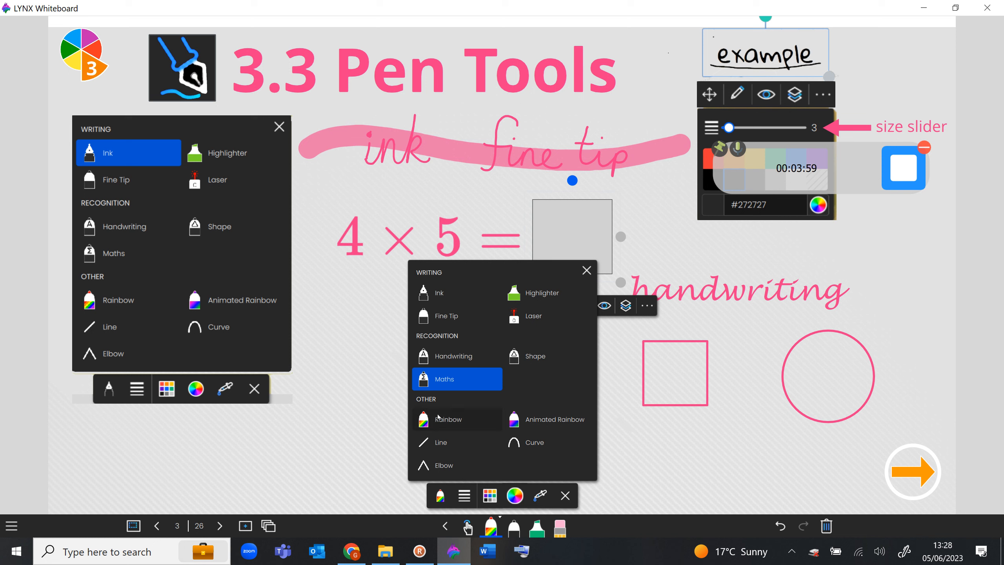
left_click(490, 528)
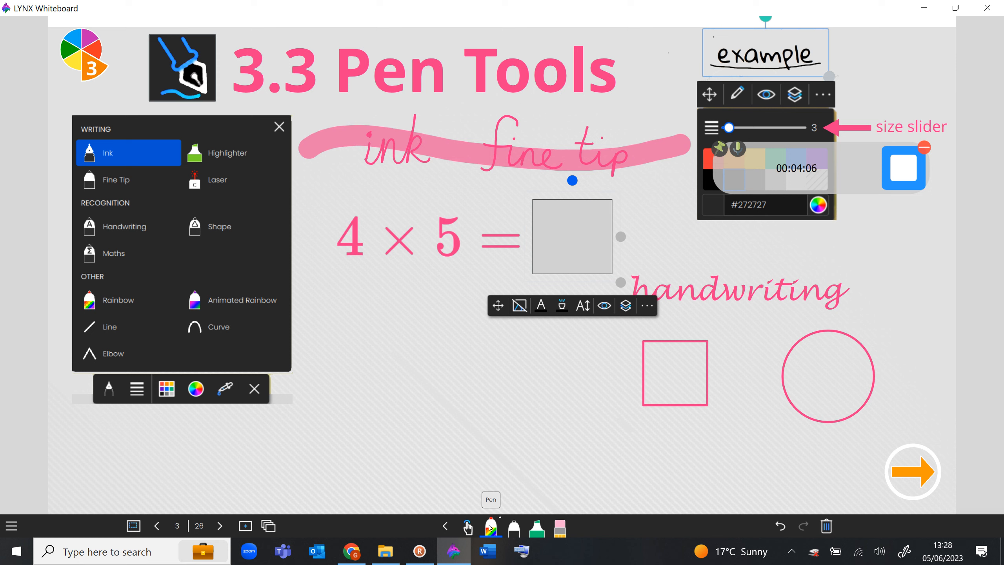
mouse_move(339, 341)
left_mouse_down()
mouse_move(338, 370)
mouse_move(353, 342)
mouse_move(382, 343)
mouse_move(369, 354)
mouse_move(383, 346)
mouse_move(385, 366)
mouse_move(395, 366)
mouse_move(403, 343)
mouse_move(407, 365)
mouse_move(404, 330)
mouse_move(420, 365)
mouse_move(428, 343)
mouse_move(438, 365)
left_mouse_up()
mouse_move(450, 316)
left_mouse_down()
mouse_move(445, 365)
mouse_move(456, 352)
mouse_move(447, 360)
mouse_move(473, 348)
mouse_move(480, 362)
mouse_move(485, 349)
mouse_move(491, 363)
mouse_move(515, 346)
left_mouse_up()
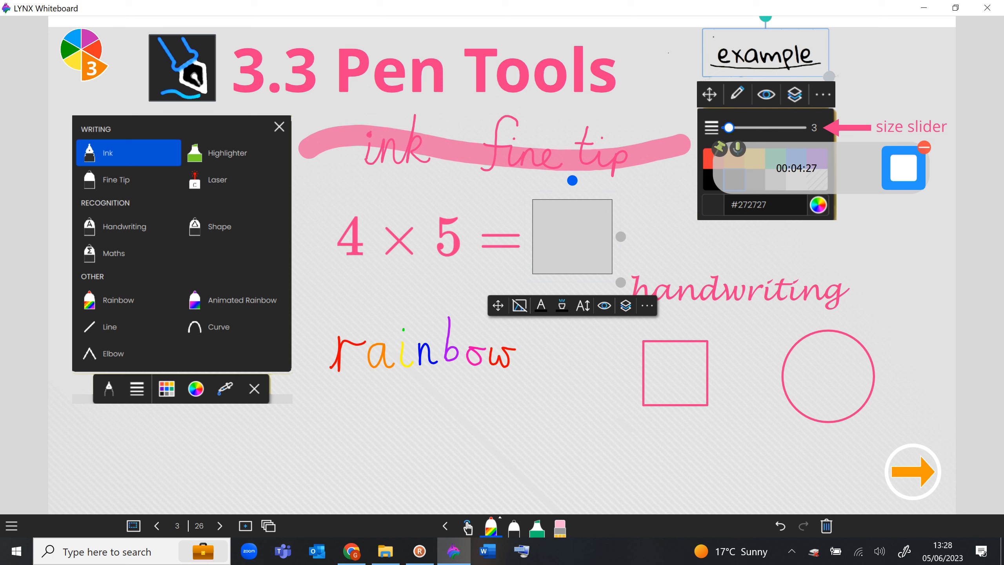
mouse_move(360, 412)
left_mouse_down()
mouse_move(359, 433)
mouse_move(396, 411)
mouse_move(438, 429)
mouse_move(451, 397)
mouse_move(448, 426)
mouse_move(487, 413)
mouse_move(512, 412)
left_mouse_up()
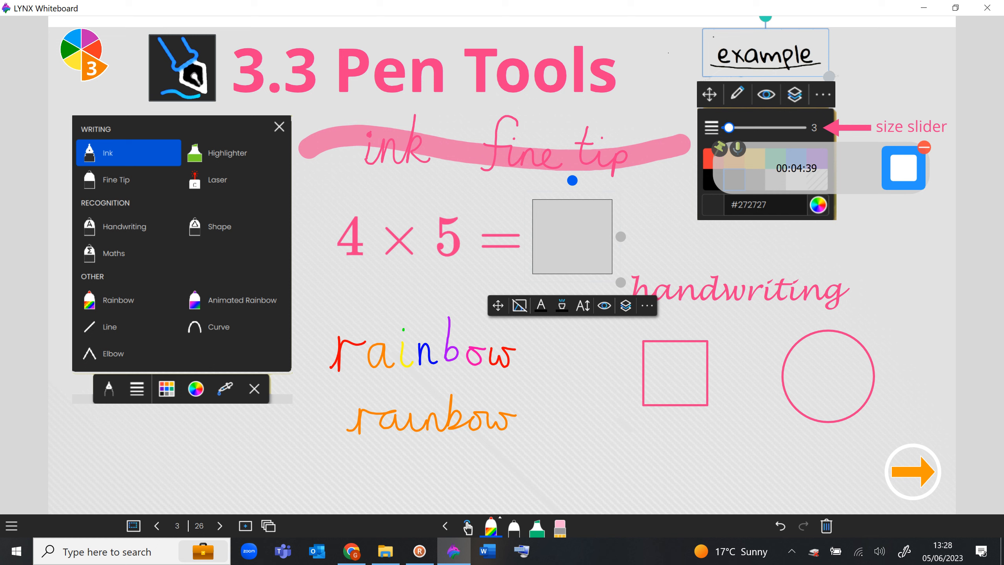
- Write "animated" below the square with the Animated Rainbow pen
left_click(491, 530)
left_click(440, 495)
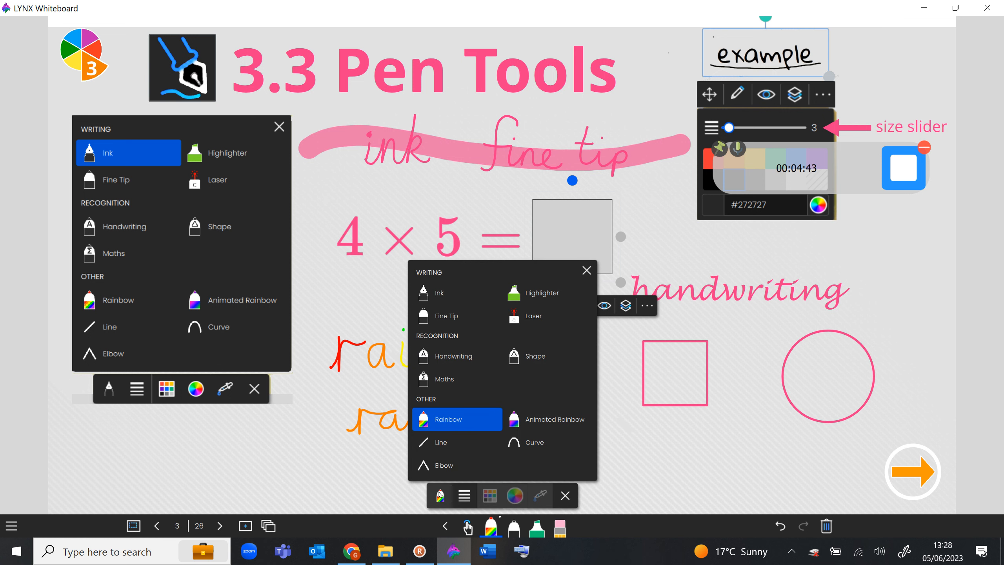
left_click(540, 422)
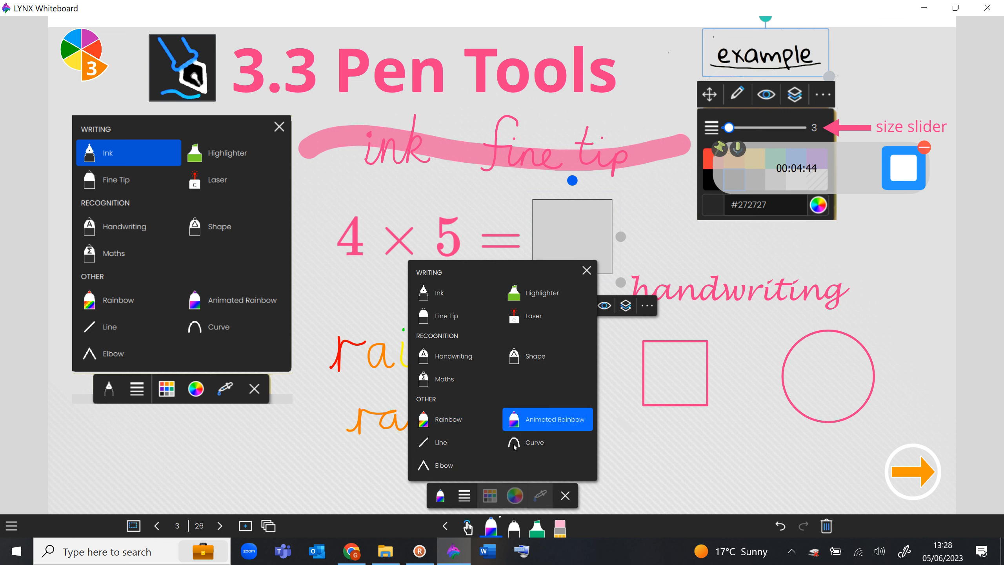
left_click(490, 535)
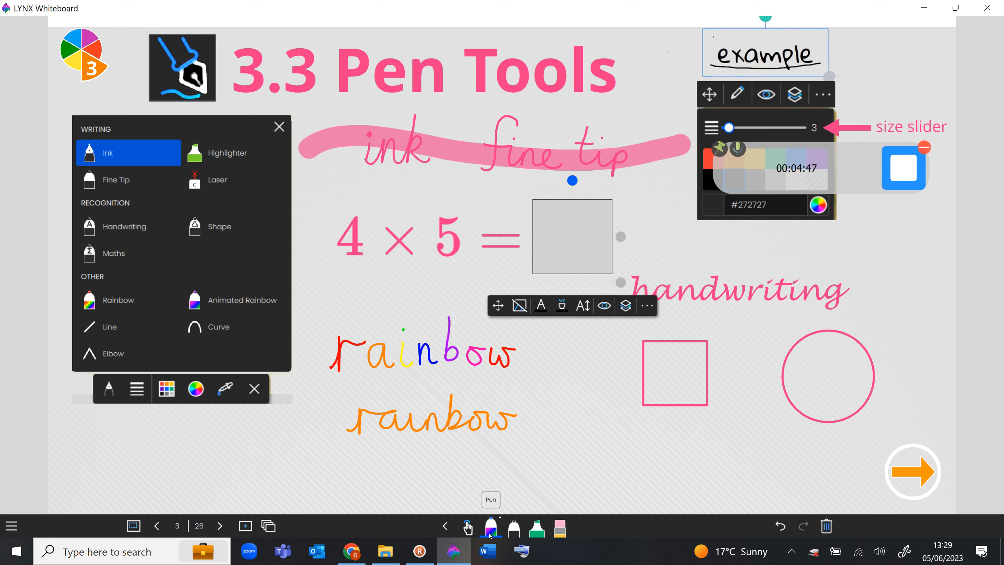
mouse_move(566, 429)
left_mouse_down()
mouse_move(659, 446)
mouse_move(673, 409)
mouse_move(689, 449)
mouse_move(710, 439)
mouse_move(713, 421)
mouse_move(717, 454)
mouse_move(603, 416)
mouse_move(693, 429)
left_mouse_up()
left_click(603, 416)
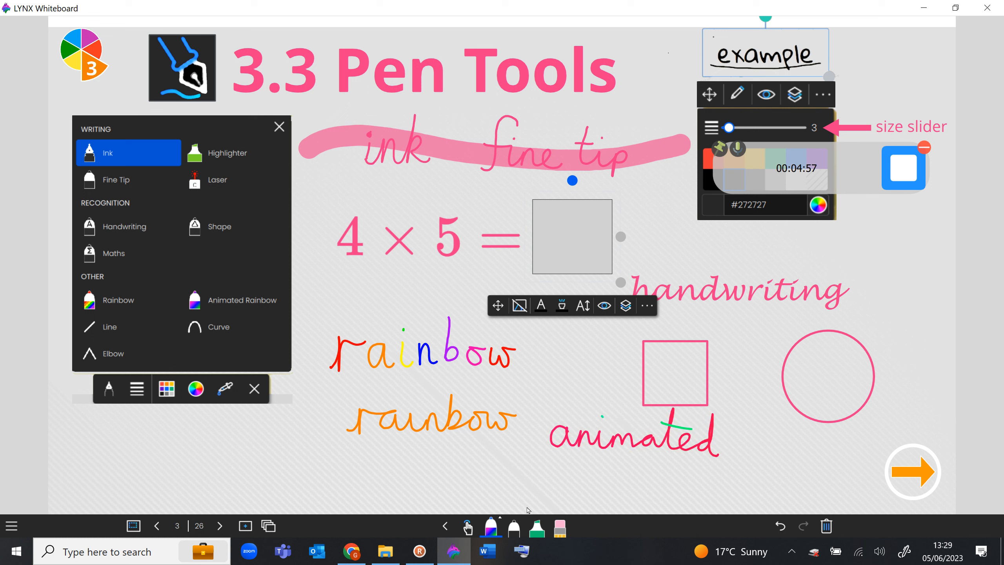
- Erase the highlighted words, the handwriting text, the shapes, the rainbow and animated words, and the 4 × 5 sum from the page
left_click(492, 530)
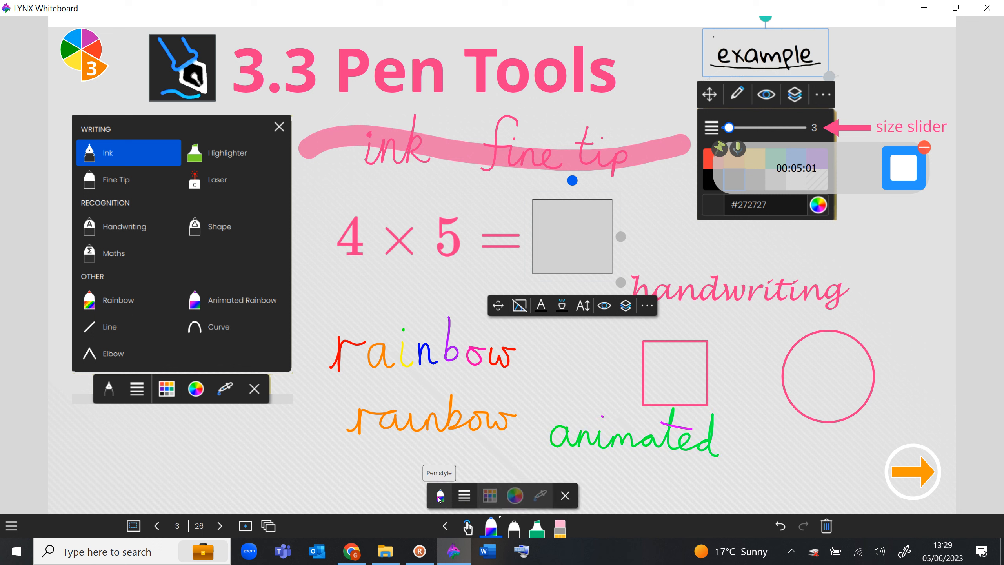
left_click(560, 527)
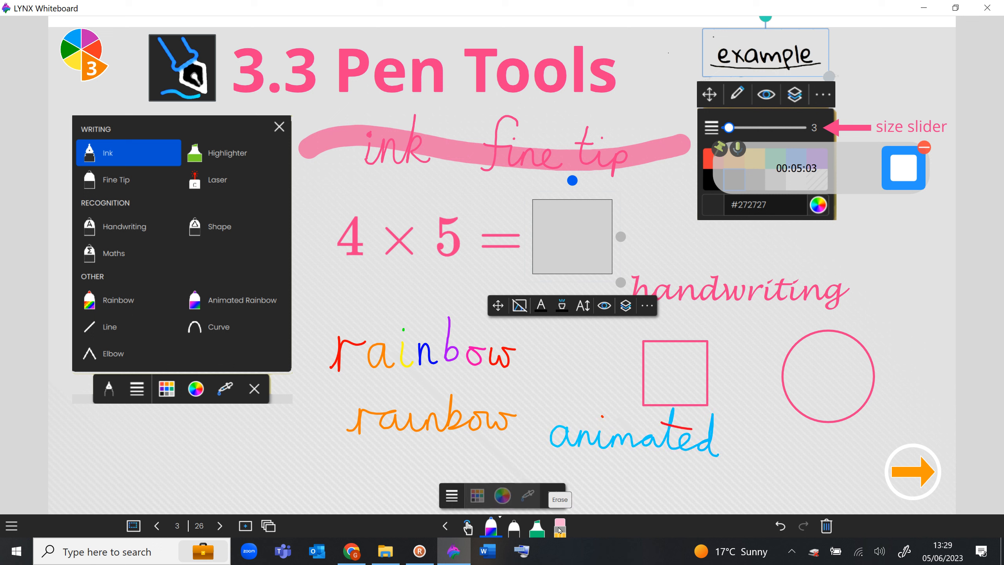
mouse_move(345, 438)
left_mouse_down()
mouse_move(485, 419)
mouse_move(671, 439)
mouse_move(725, 385)
mouse_move(645, 352)
mouse_move(753, 365)
mouse_move(836, 399)
mouse_move(847, 351)
mouse_move(779, 423)
mouse_move(845, 321)
mouse_move(760, 294)
mouse_move(676, 307)
mouse_move(601, 265)
mouse_move(672, 119)
mouse_move(668, 152)
mouse_move(465, 159)
mouse_move(500, 115)
mouse_move(454, 122)
mouse_move(233, 198)
mouse_move(258, 219)
left_mouse_up()
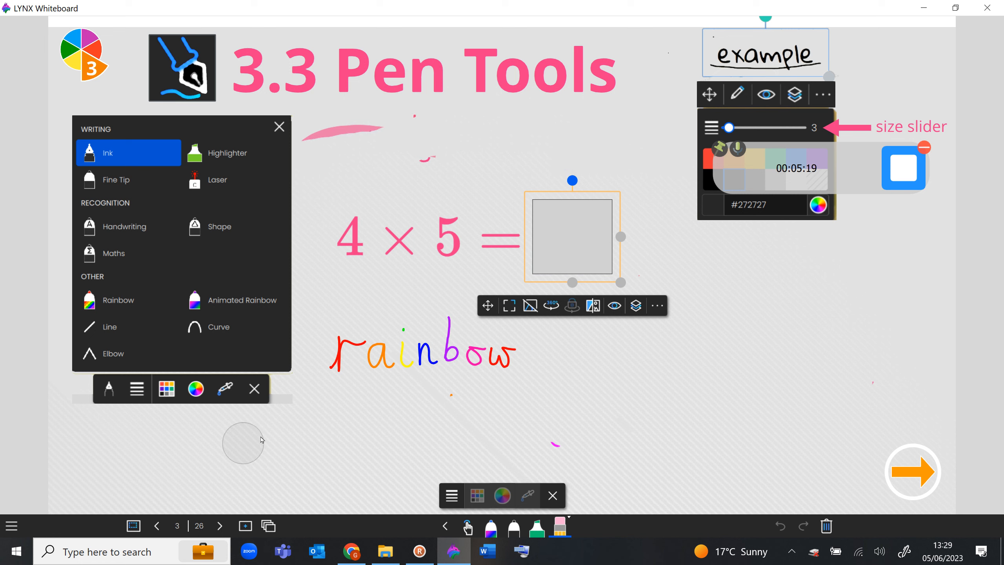
mouse_move(301, 372)
left_mouse_down()
mouse_move(349, 369)
mouse_move(421, 342)
mouse_move(525, 355)
mouse_move(413, 358)
mouse_move(456, 323)
mouse_move(330, 257)
mouse_move(504, 236)
mouse_move(401, 246)
left_mouse_up()
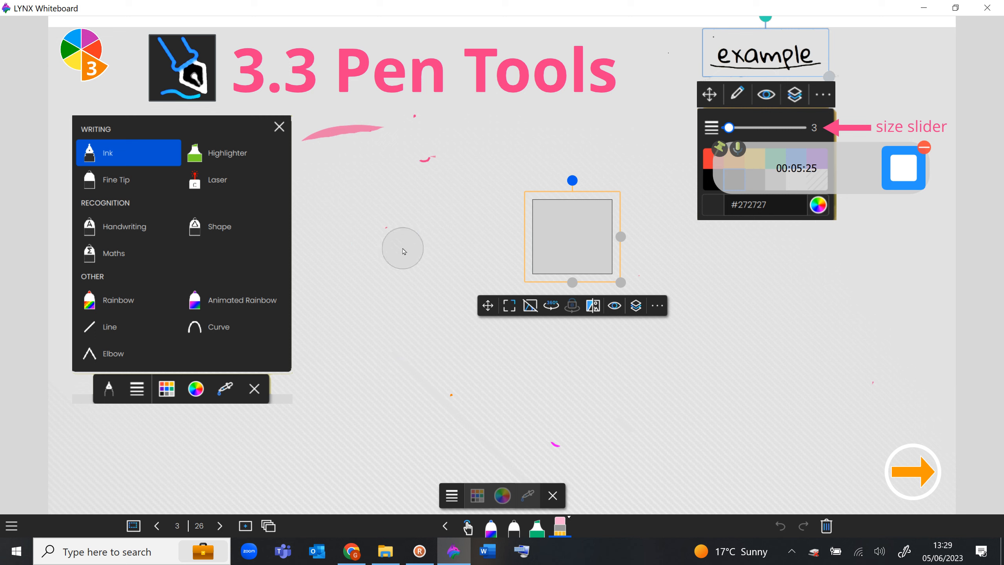
- Draw a long straight line rising diagonally from lower left to upper right across the cleared area with the Line pen
left_click(491, 527)
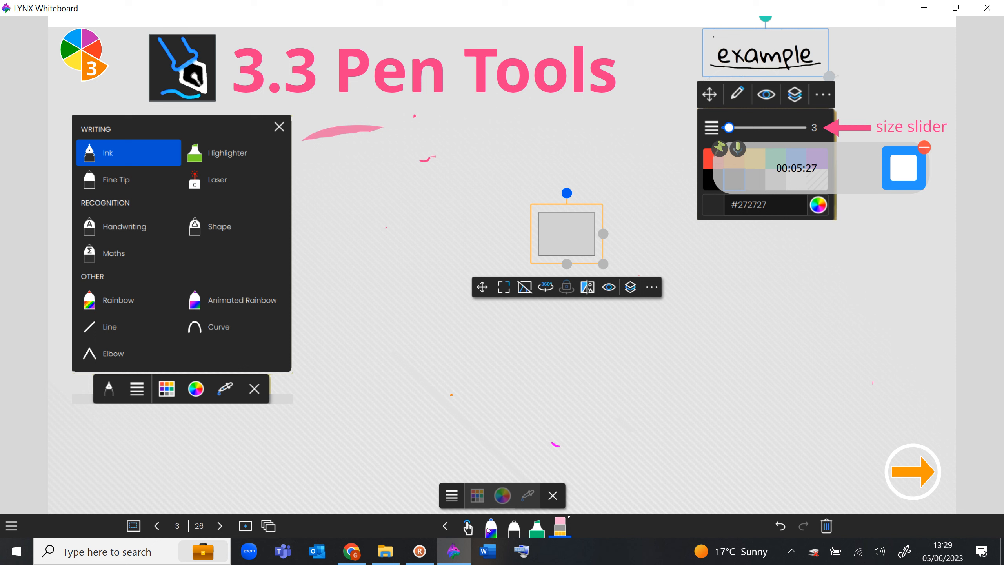
left_click(439, 495)
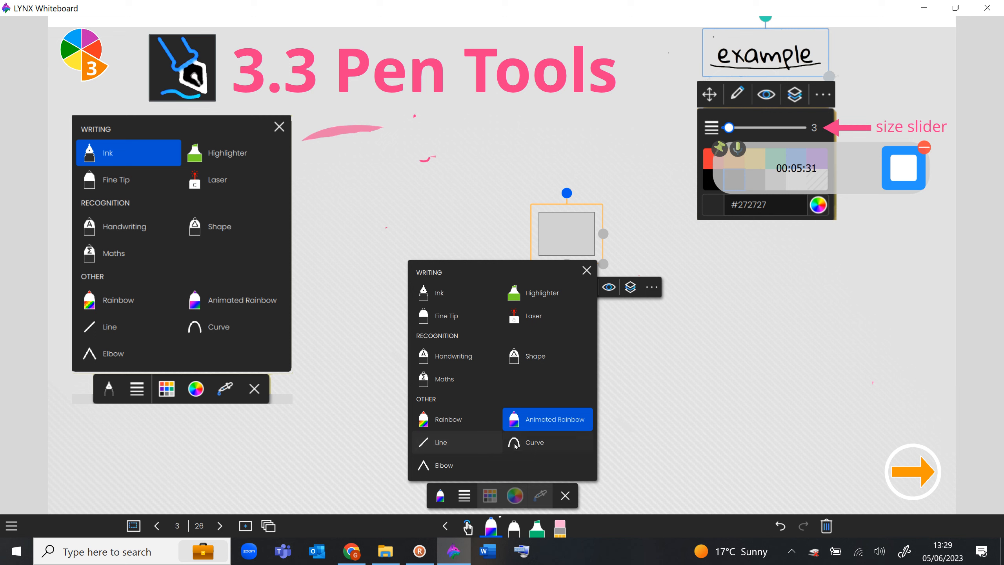
left_click(439, 442)
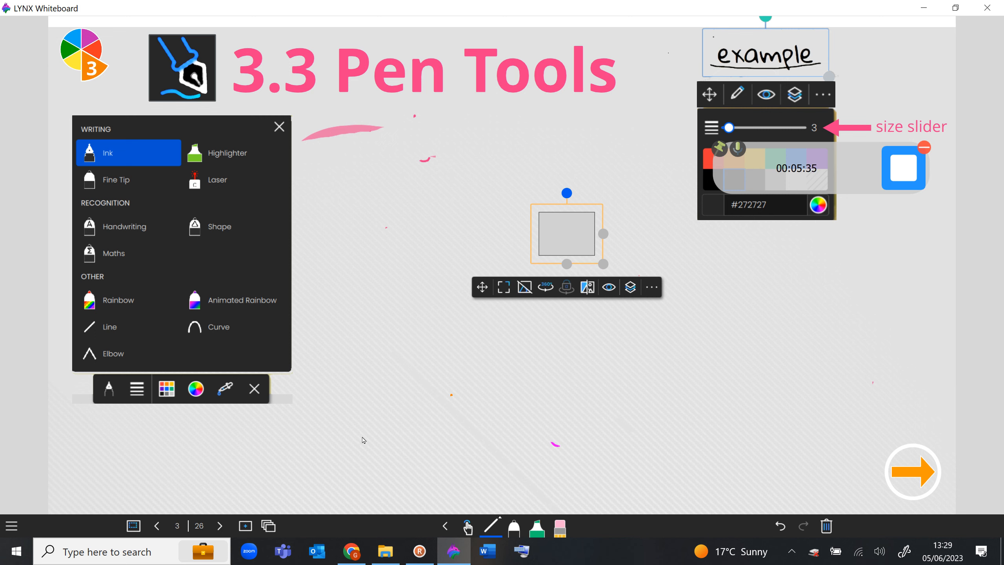
left_click_drag(339, 432, 804, 303)
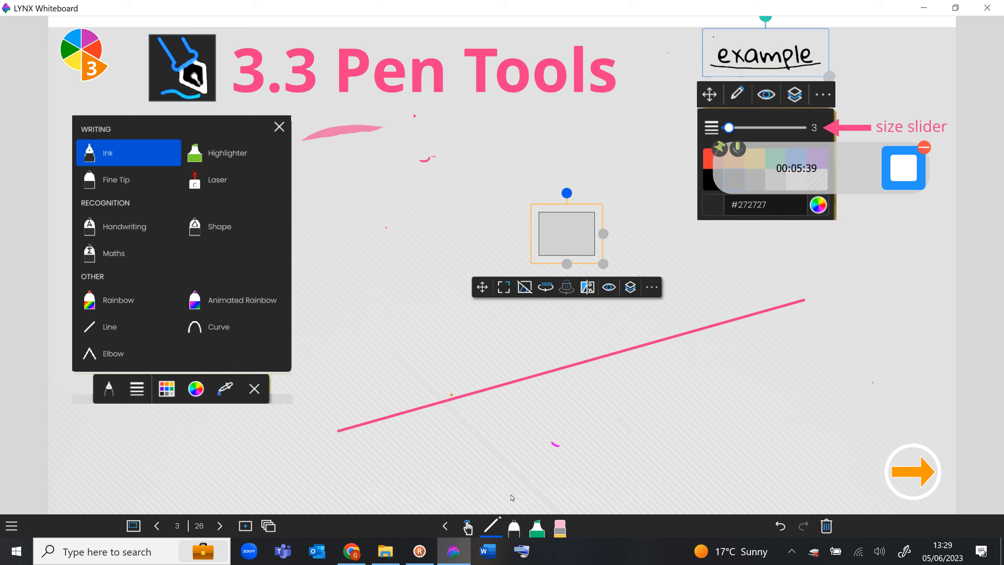
- Style the diagonal line with the largest arrow size, a triangular arrowhead at its end and a round dot at its start
left_click(466, 528)
left_click(501, 386)
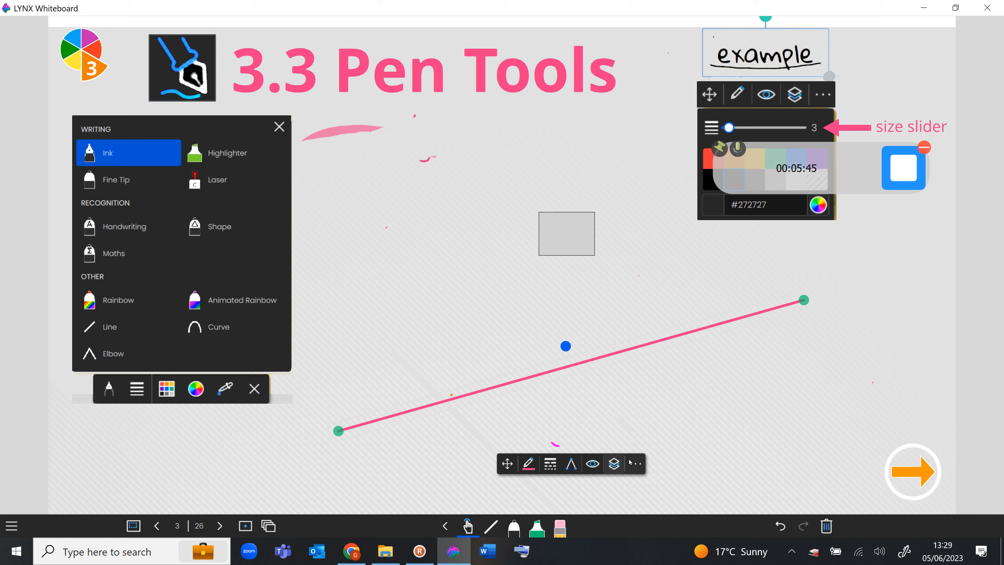
left_click(550, 465)
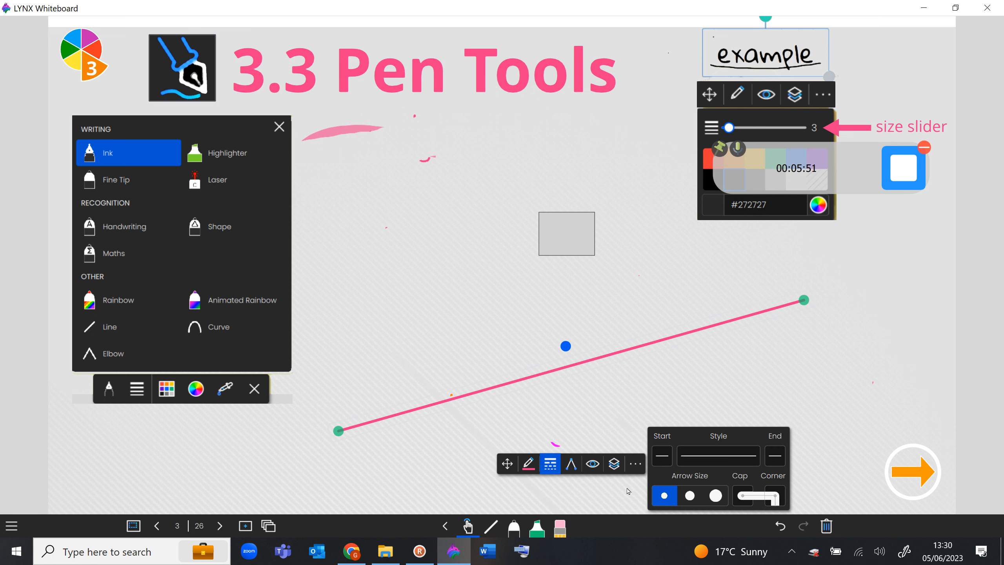
left_click(715, 496)
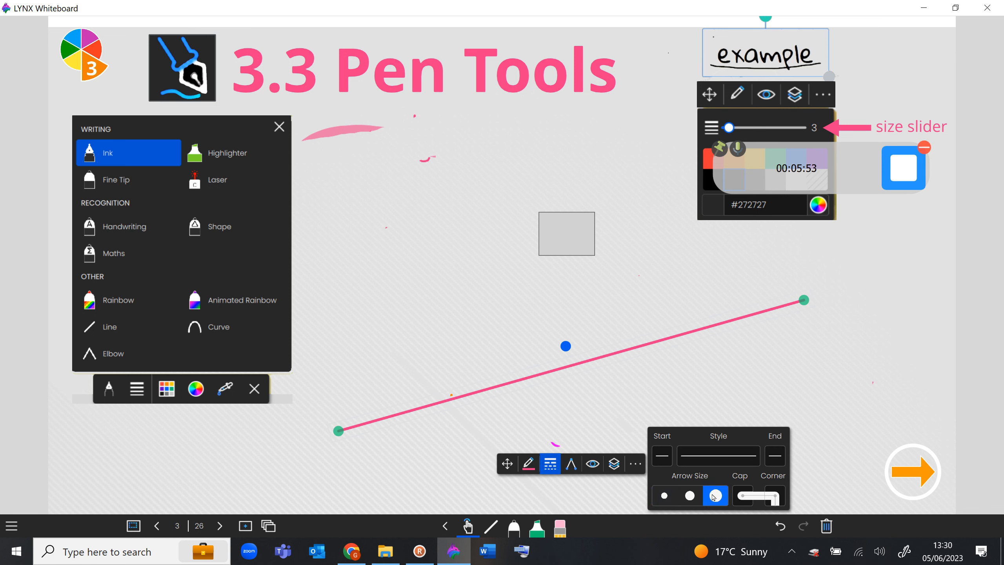
left_click(774, 455)
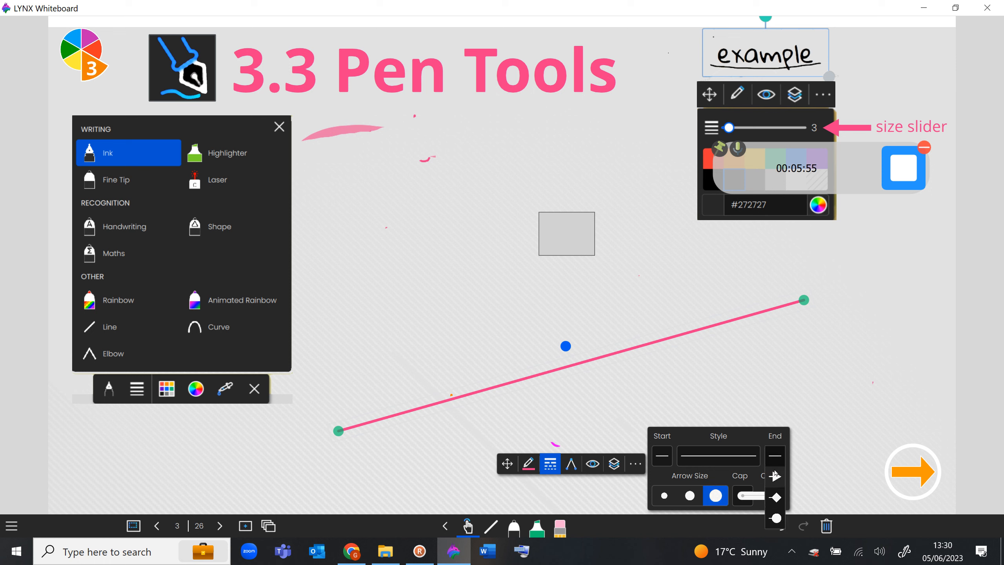
left_click(775, 476)
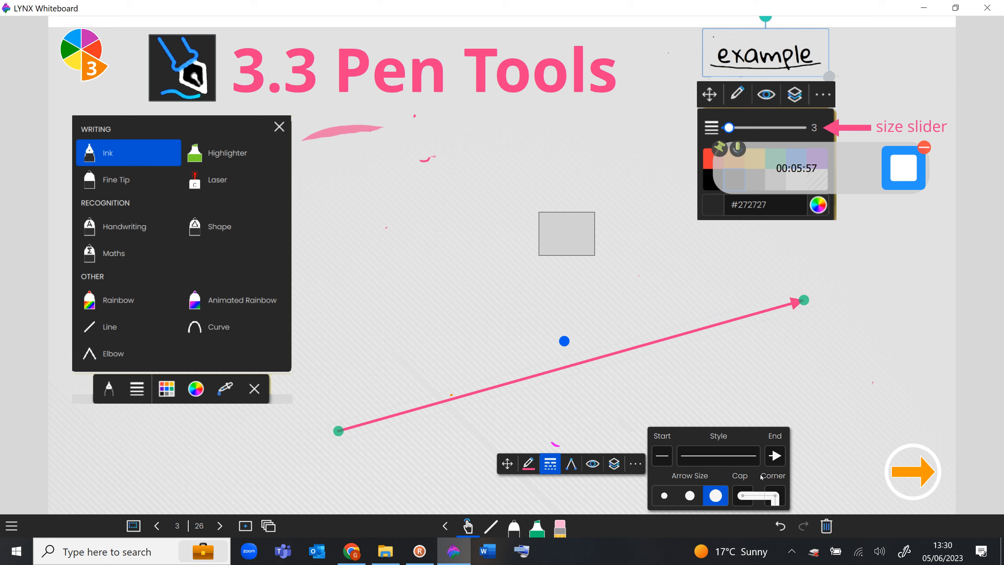
left_click(660, 456)
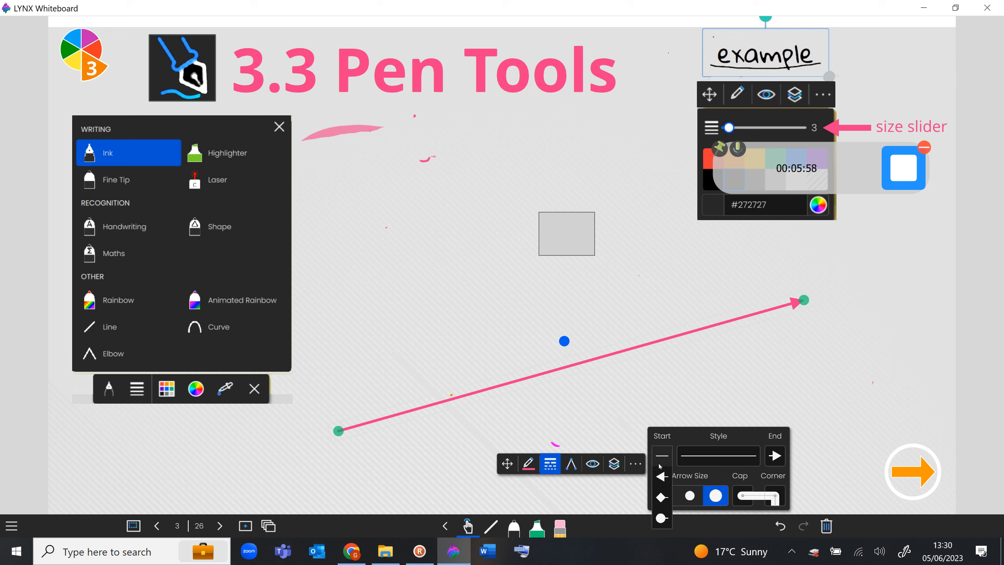
left_click(661, 518)
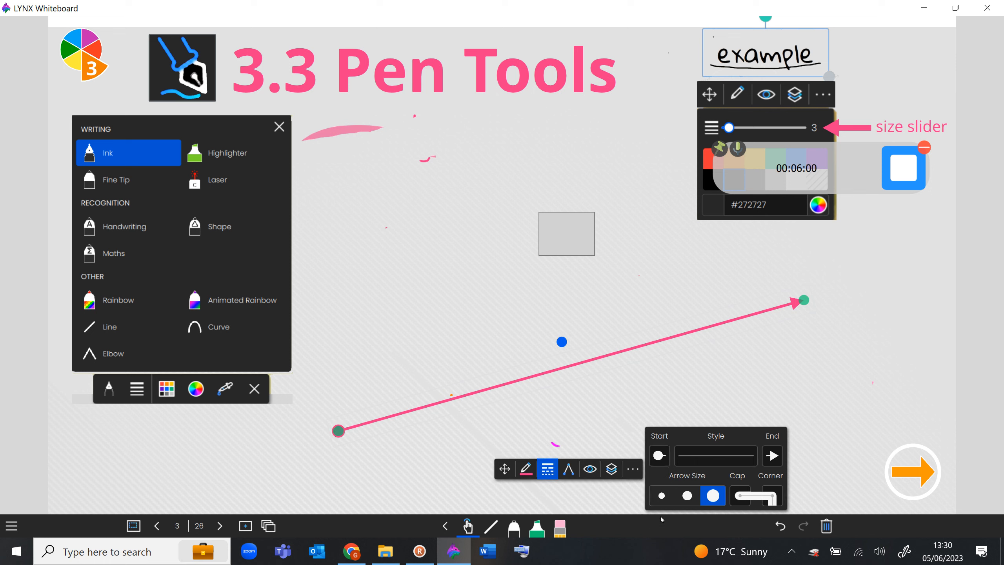
left_click(740, 381)
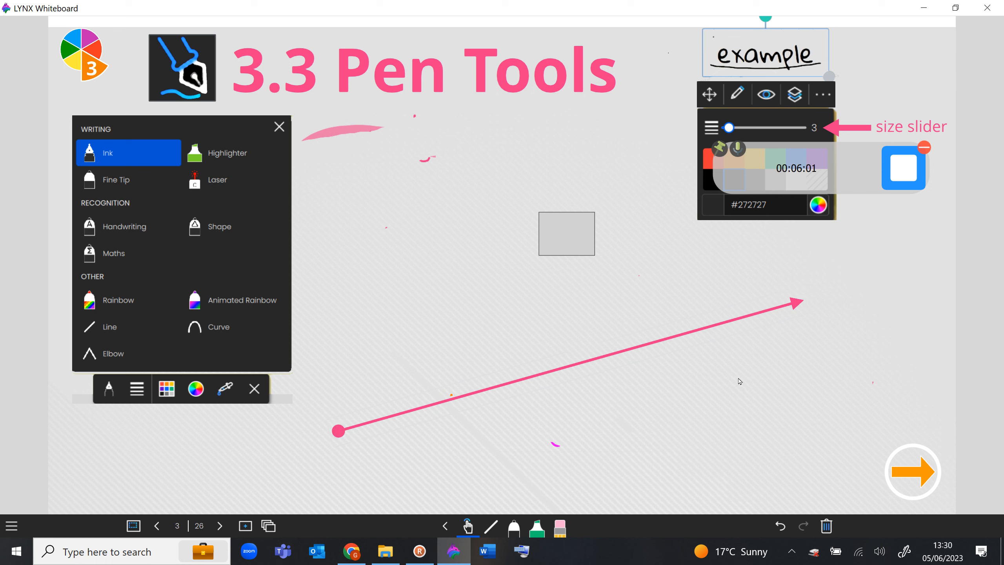
- Change the arrow line's type to elbow and move its middle point to the left to form a bend
left_click(606, 360)
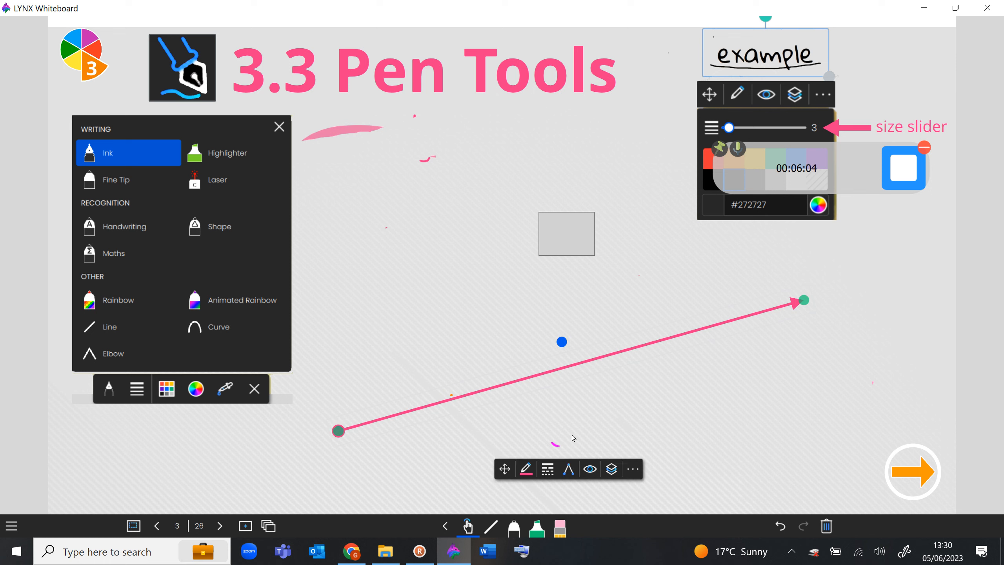
left_click(567, 470)
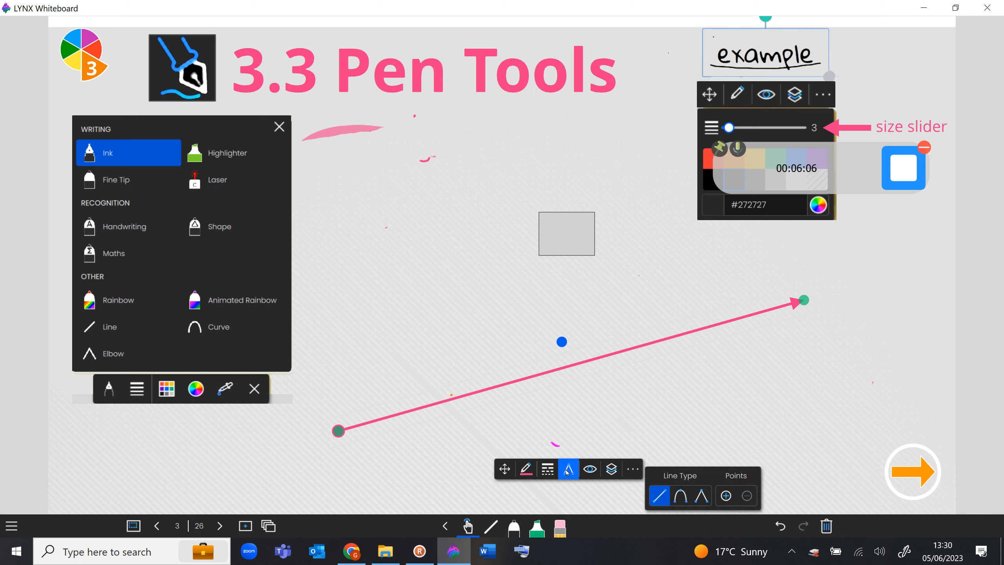
left_click(701, 493)
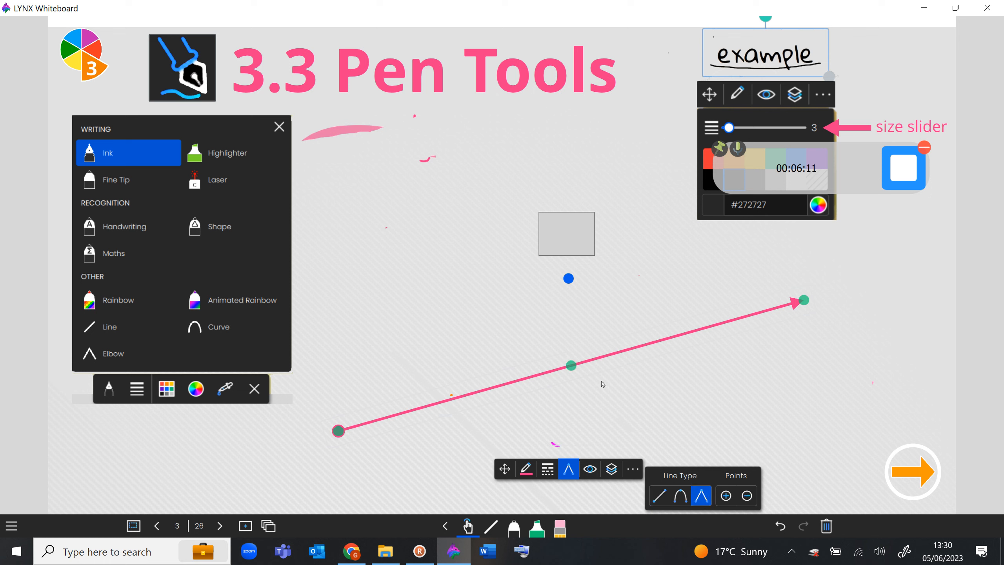
left_click_drag(572, 366, 502, 361)
- Add four more points to the elbow line and pull the first new point down below the bend
left_click(724, 499)
left_click(723, 499)
left_click(723, 500)
left_click(724, 499)
left_click_drag(653, 331, 573, 410)
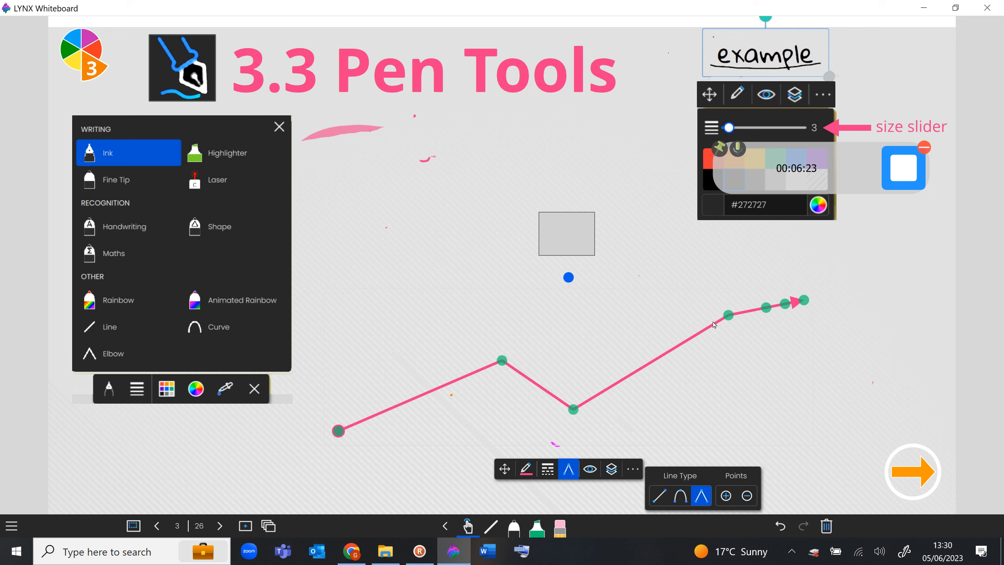
- Move the other three added points alternately up and down into a zigzag, and change the line type to curve
left_click_drag(726, 316, 638, 259)
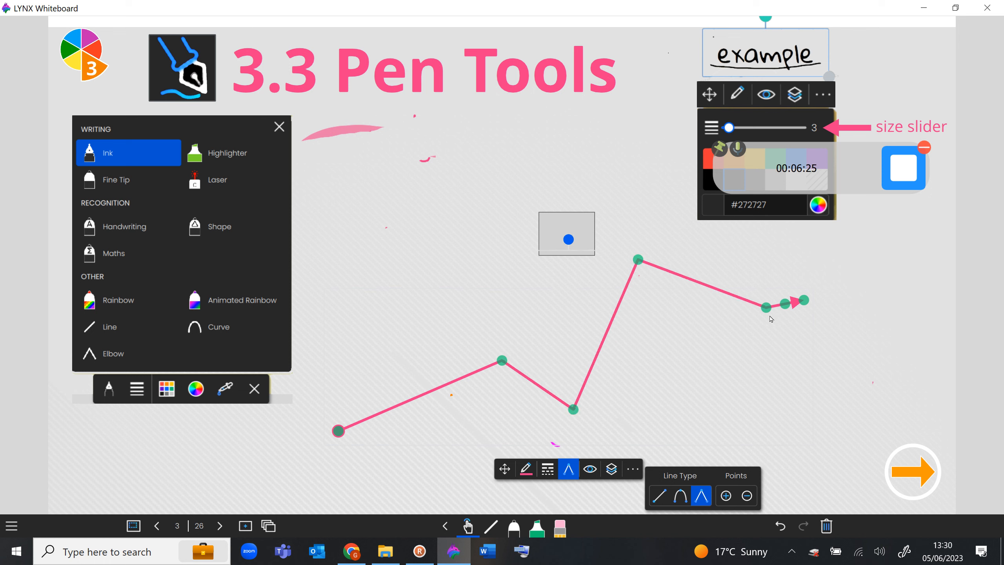
left_click_drag(766, 308, 697, 396)
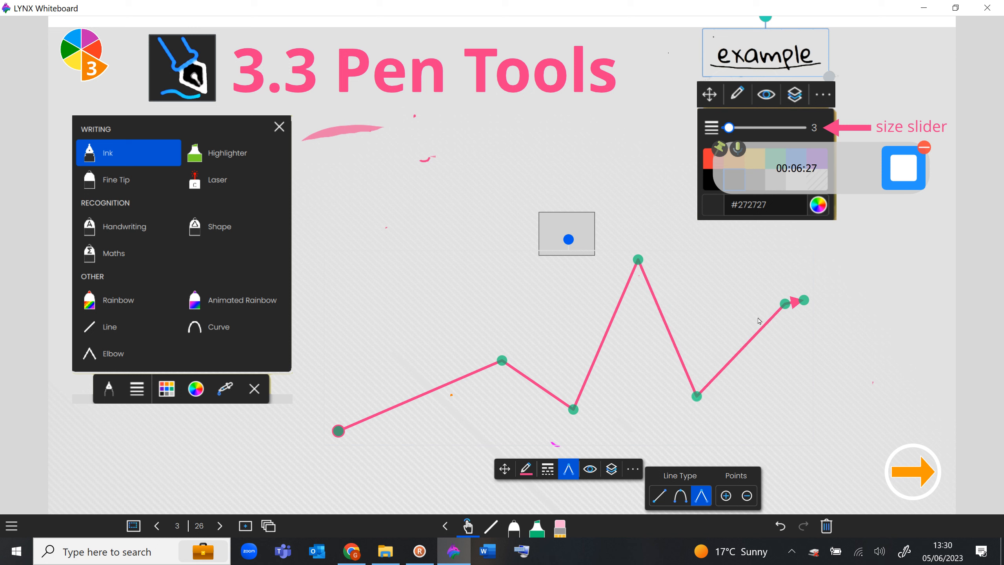
left_click_drag(784, 304, 753, 265)
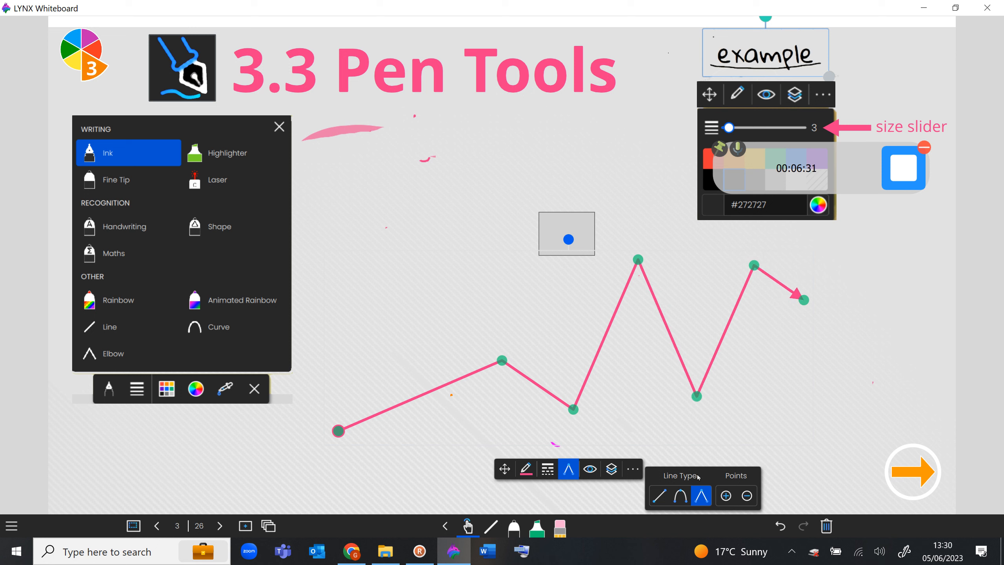
left_click(681, 499)
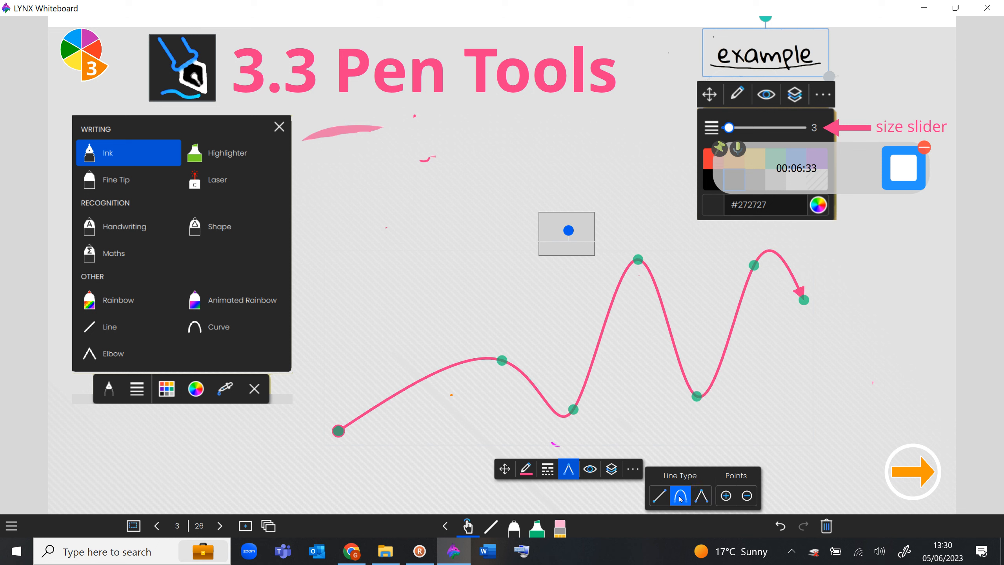